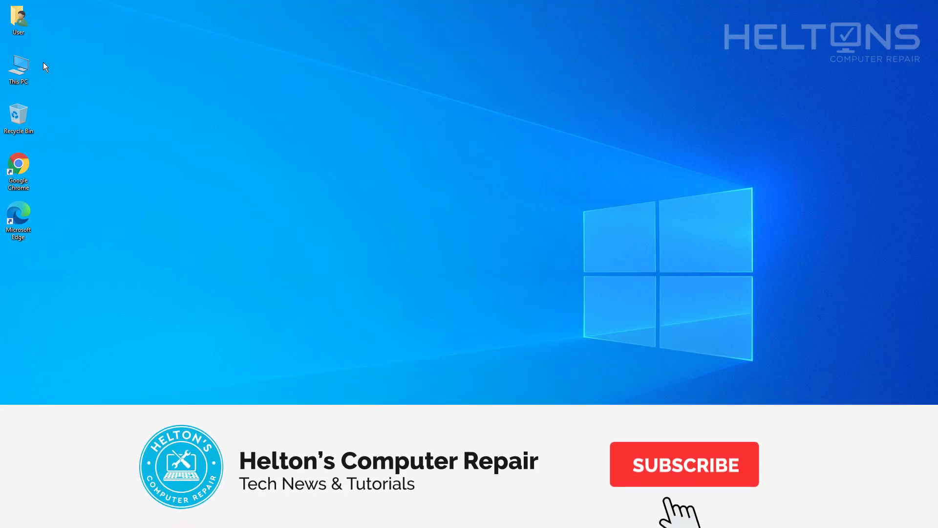
# Open This PC in File Explorer and bring up Folder Options from the View settings.
pyautogui.doubleClick(15, 54)
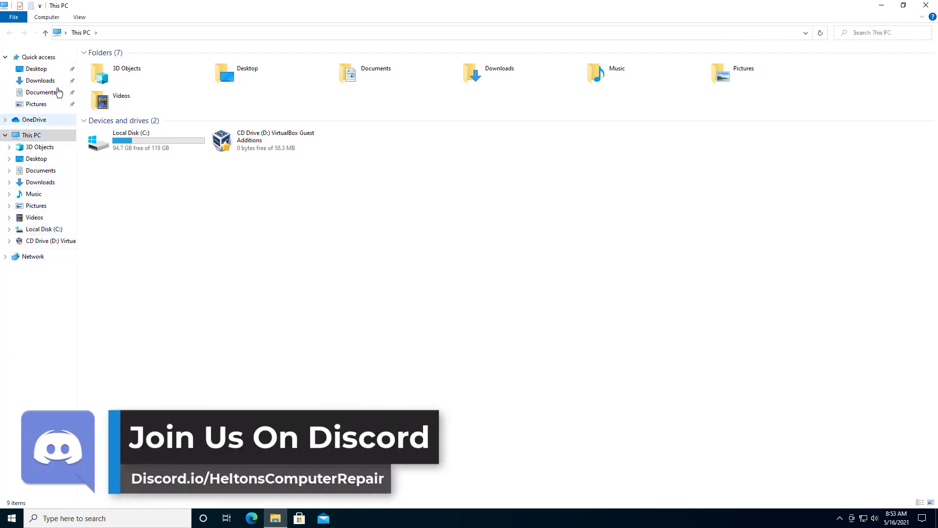
pyautogui.click(77, 18)
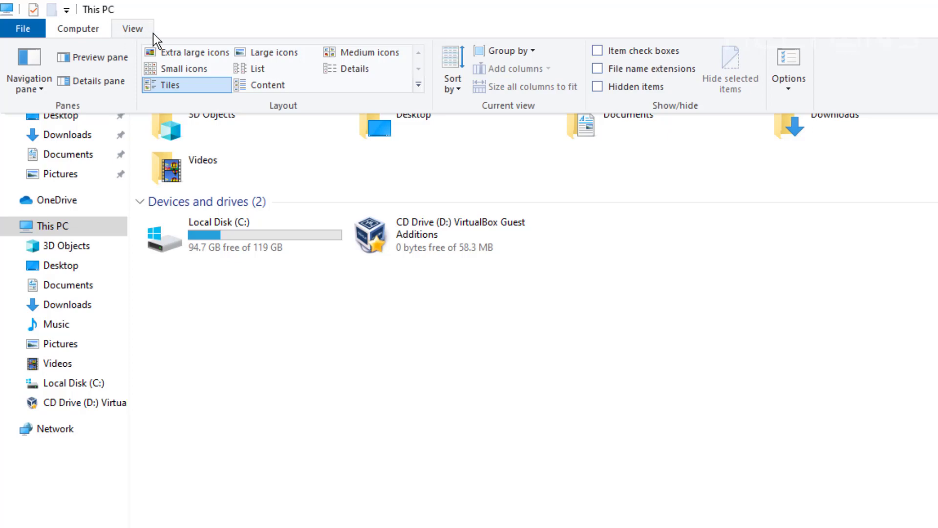
pyautogui.click(786, 67)
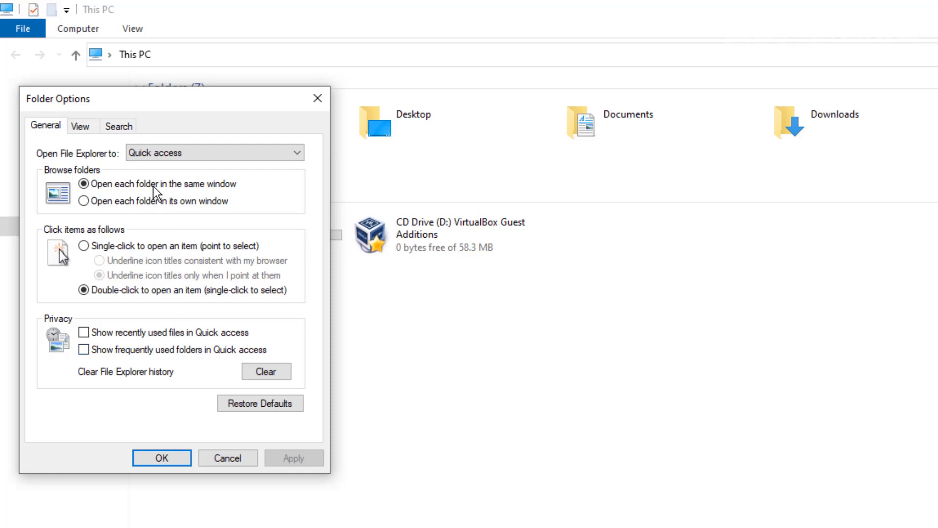
# Browse the View and Search pages of Folder Options, finishing back on General.
pyautogui.click(92, 125)
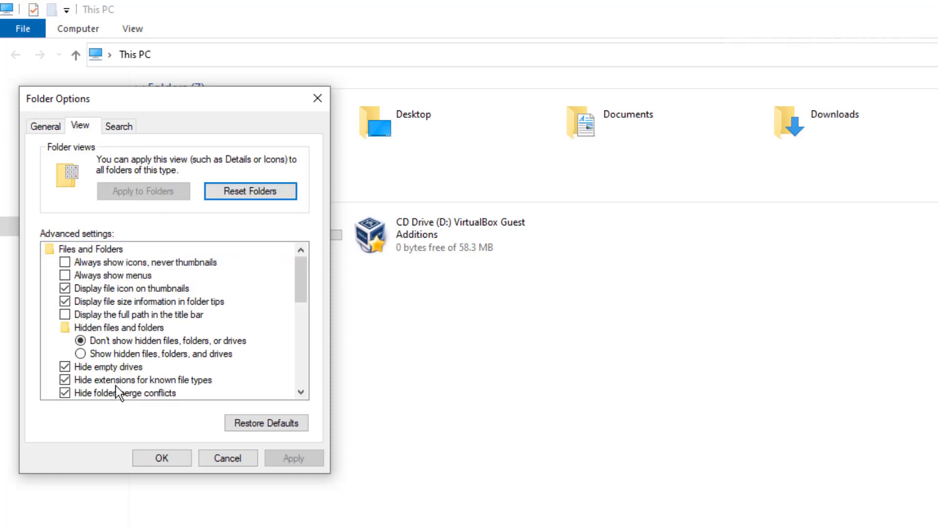
pyautogui.scroll(-1, 115, 386)
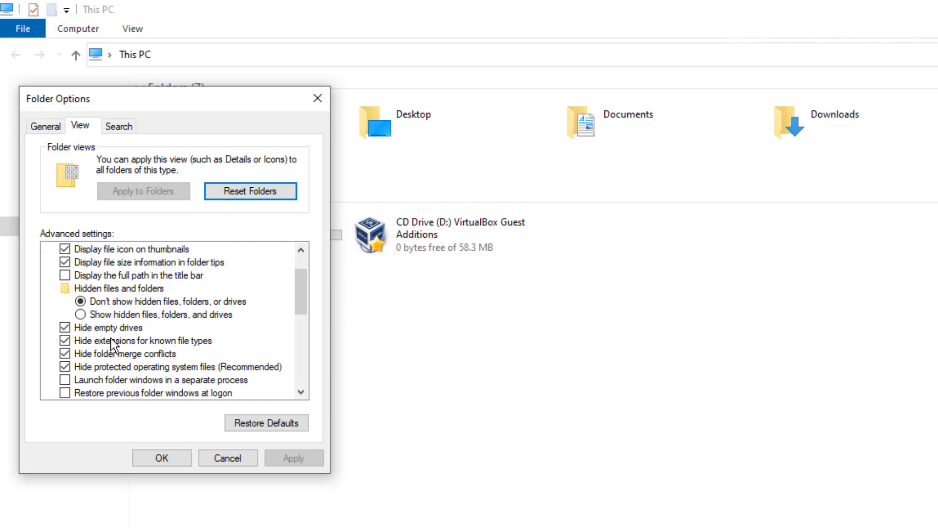
pyautogui.click(105, 123)
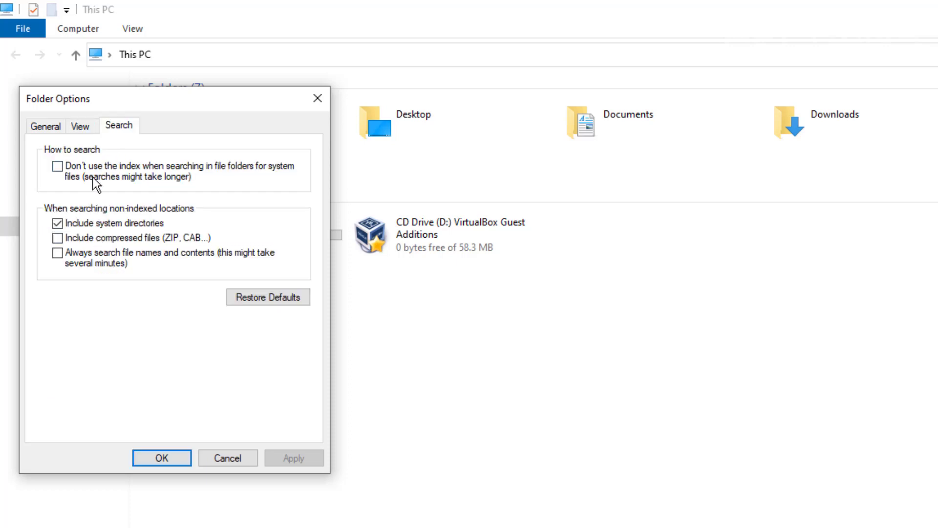
pyautogui.click(95, 125)
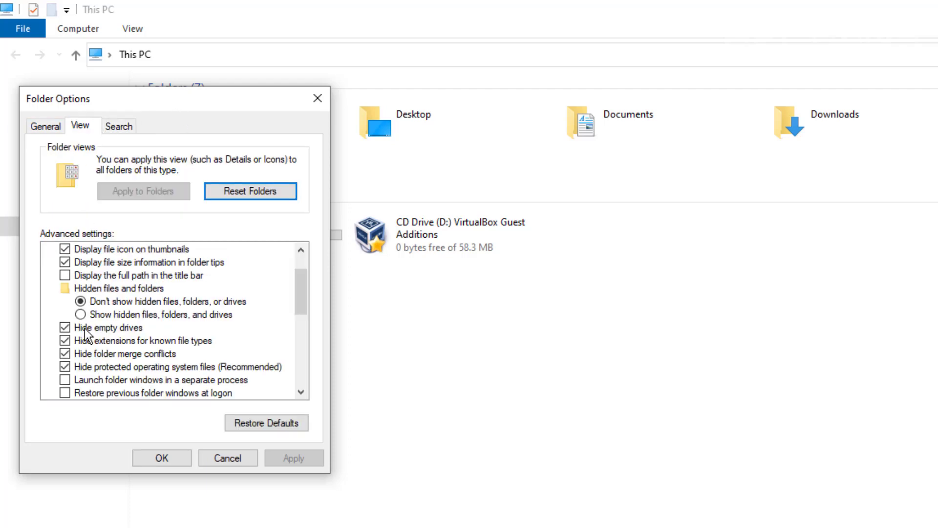
pyautogui.click(43, 128)
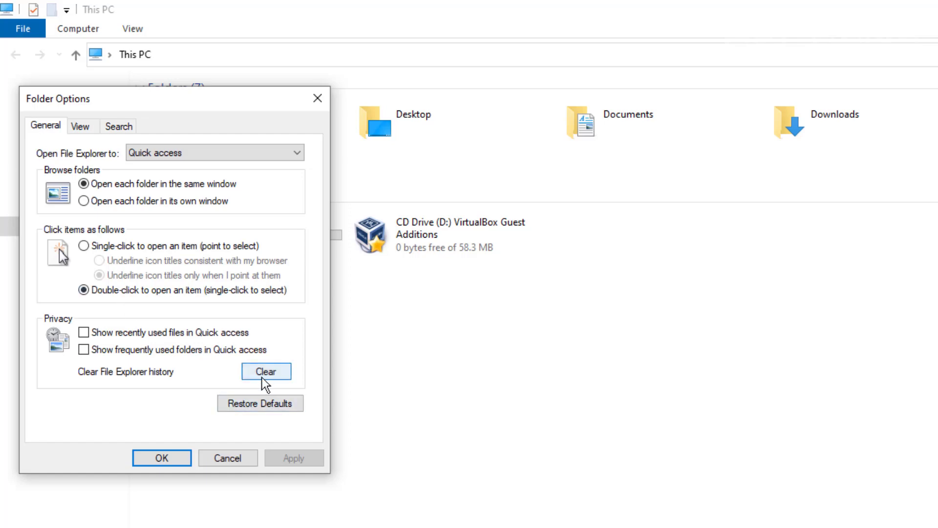
# Cancel Folder Options without applying any changes.
pyautogui.click(242, 453)
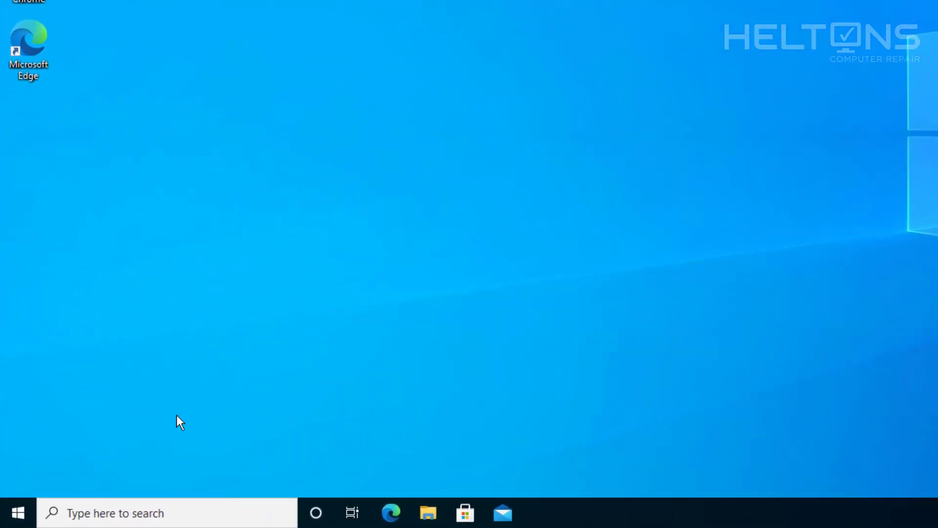
# Launch regedit from Windows search and approve it with admin rights.
pyautogui.click(22, 514)
pyautogui.click(99, 517)
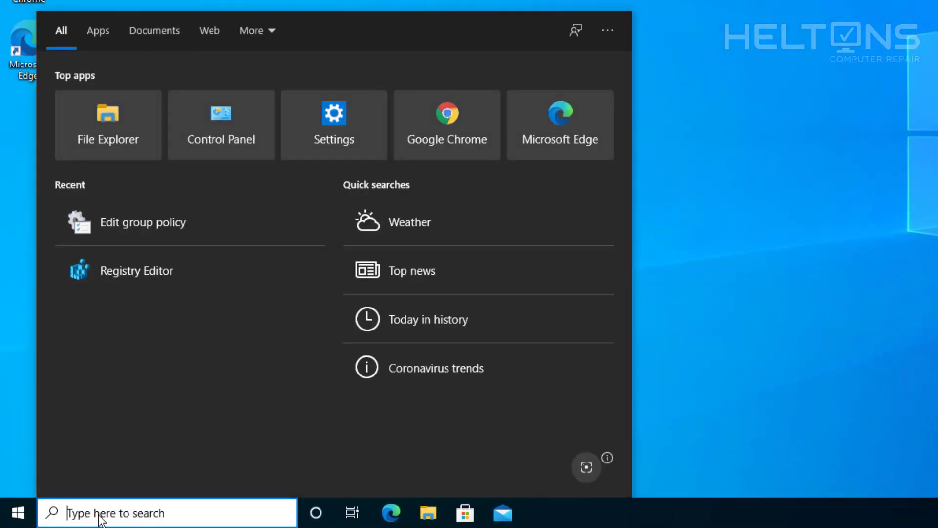
pyautogui.write('regedit')
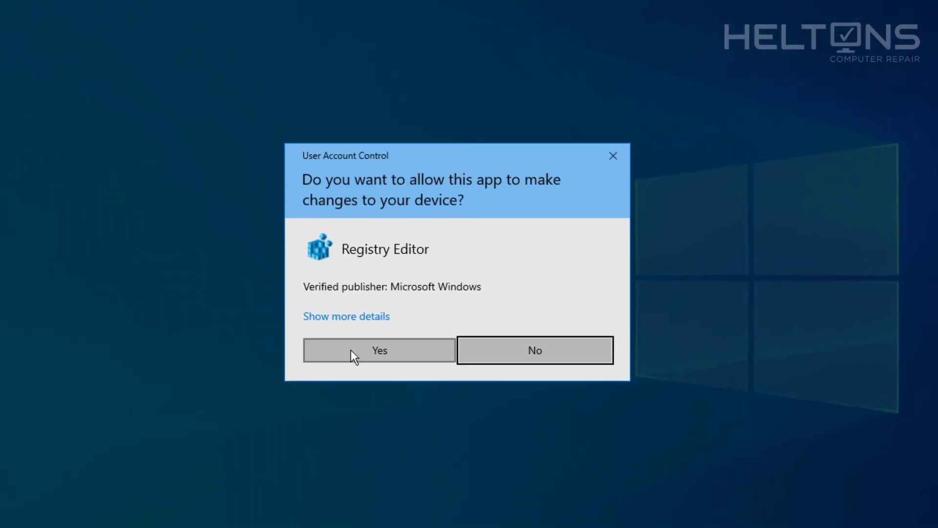
pyautogui.click(351, 350)
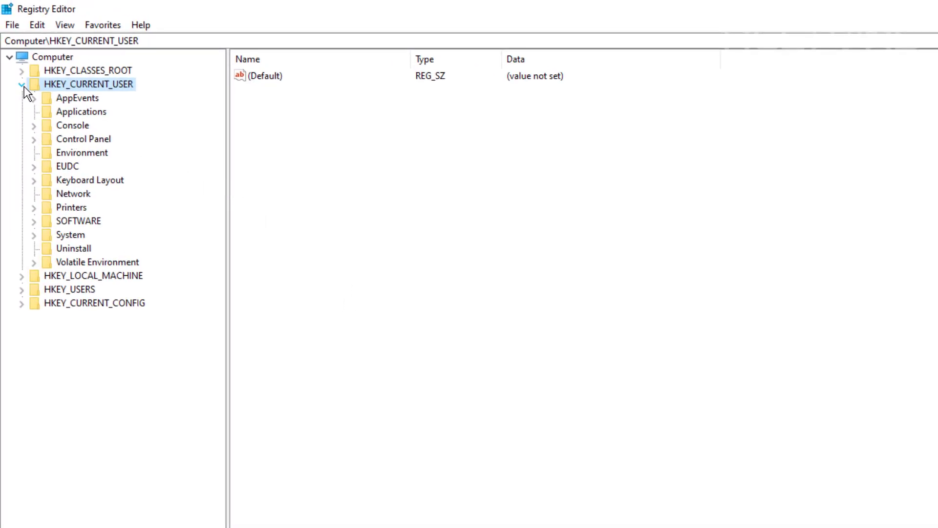
# Navigate to HKEY_CURRENT_USER\SOFTWARE\Microsoft\Windows\CurrentVersion\Policies\Explorer.
pyautogui.click(22, 85)
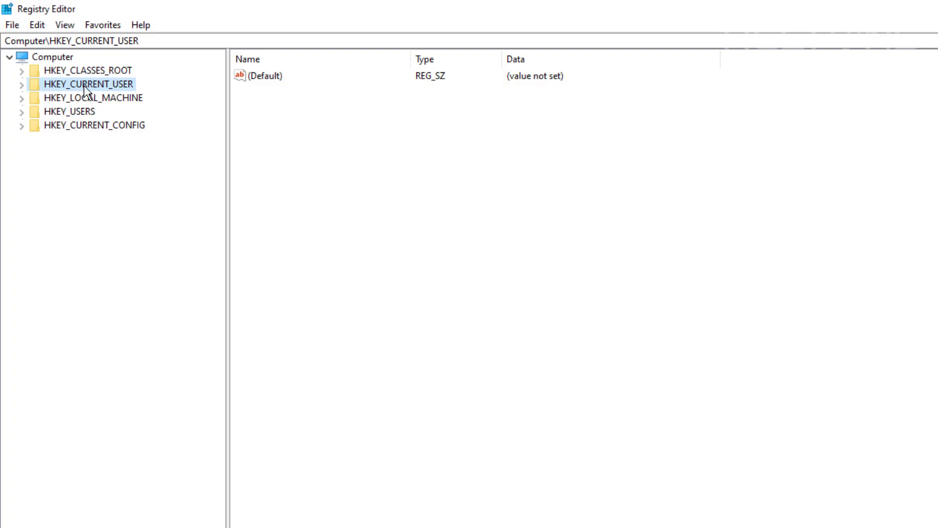
pyautogui.click(22, 84)
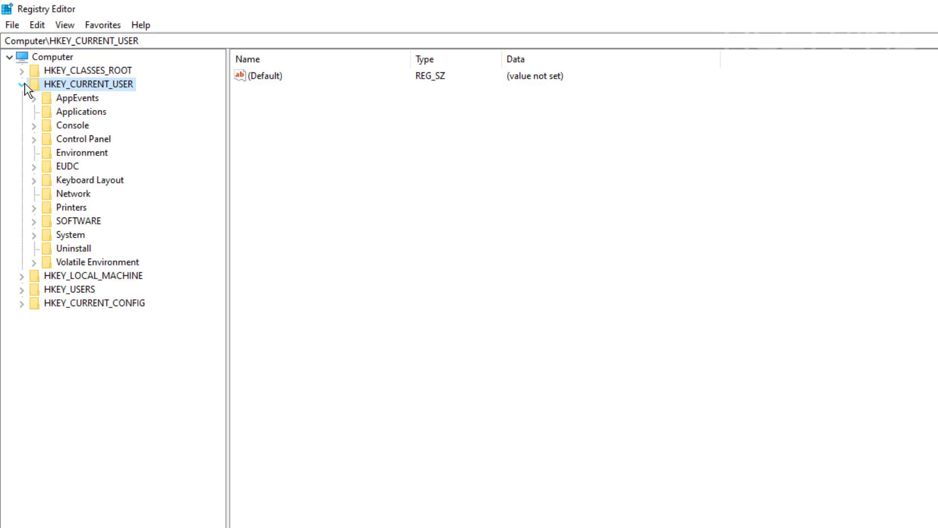
pyautogui.doubleClick(52, 220)
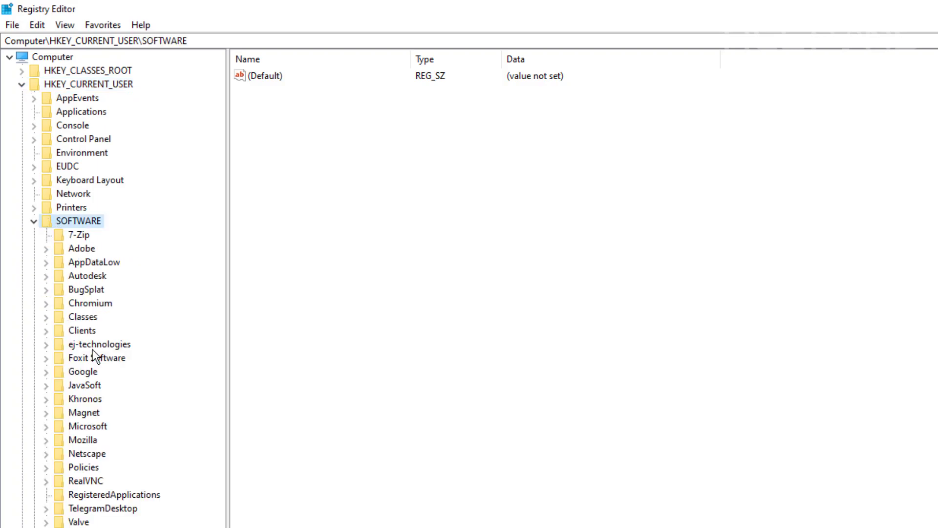
pyautogui.doubleClick(89, 426)
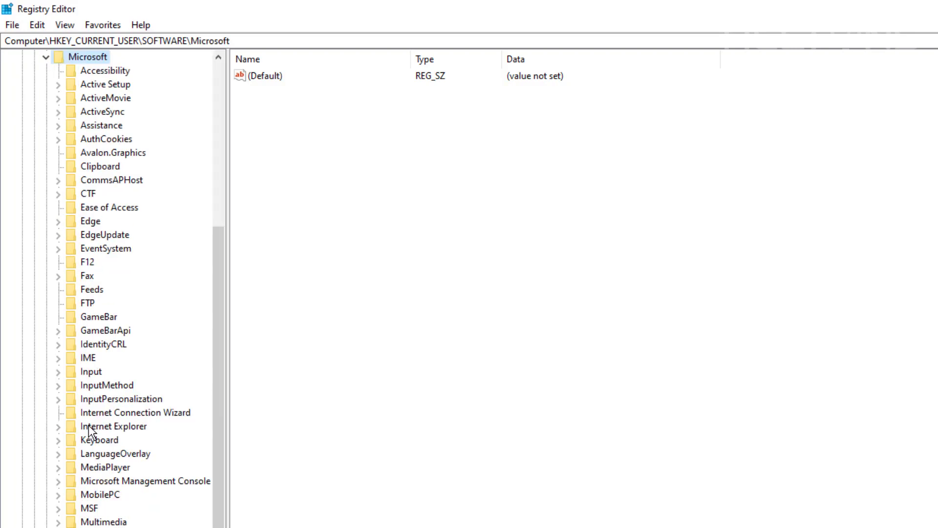
pyautogui.scroll(-12, 90, 454)
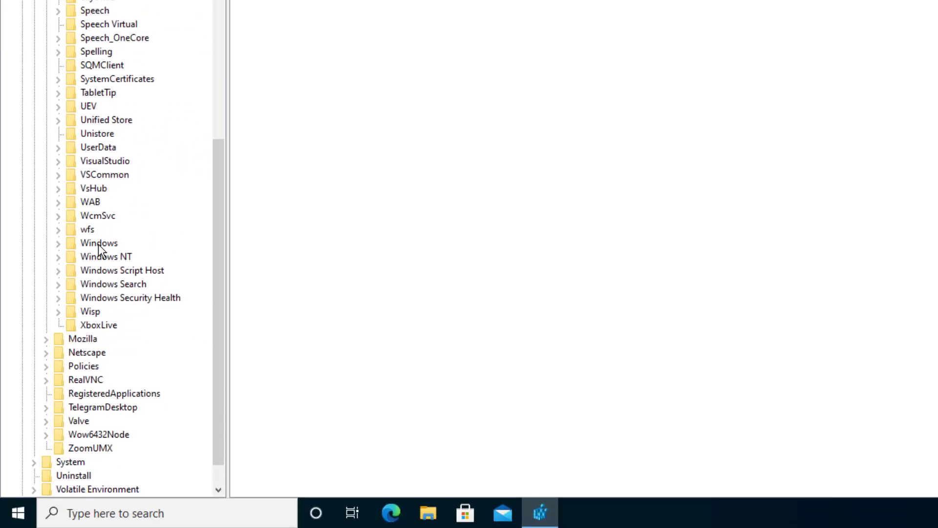
pyautogui.doubleClick(99, 495)
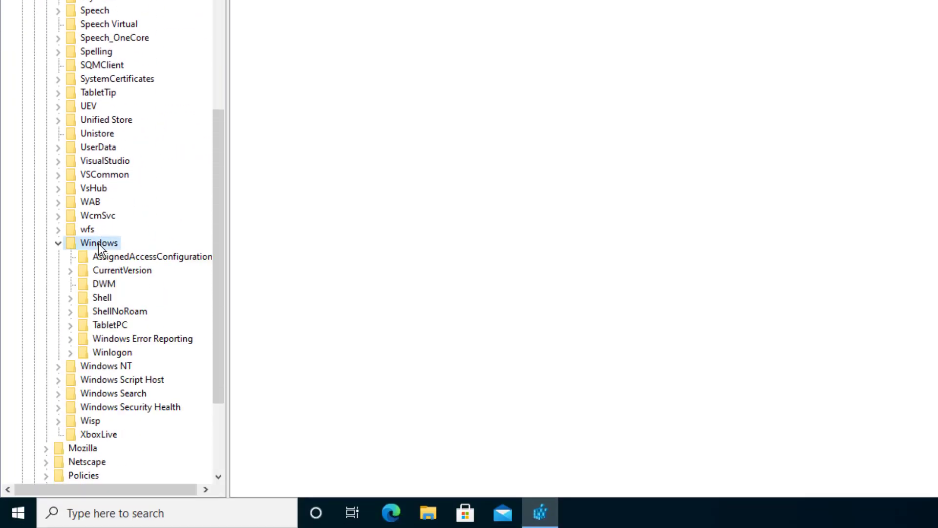
pyautogui.scroll(-4, 97, 245)
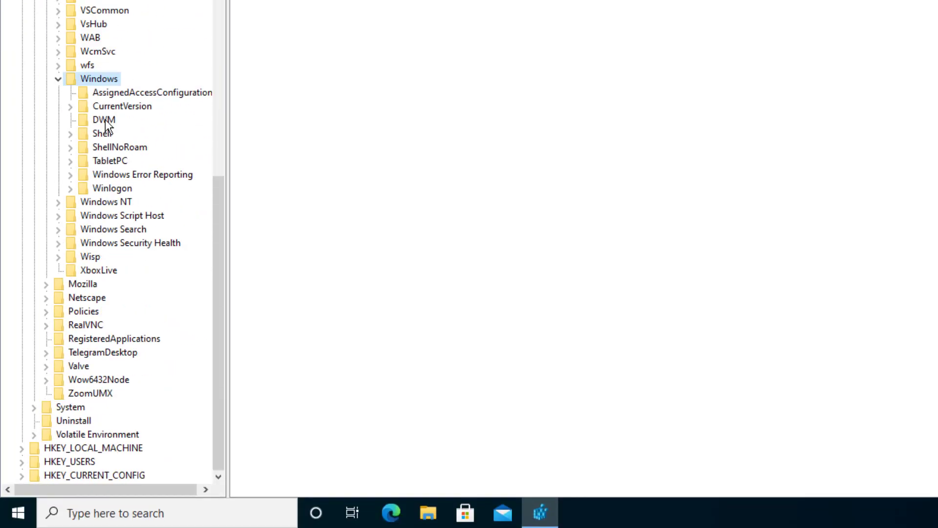
pyautogui.doubleClick(107, 107)
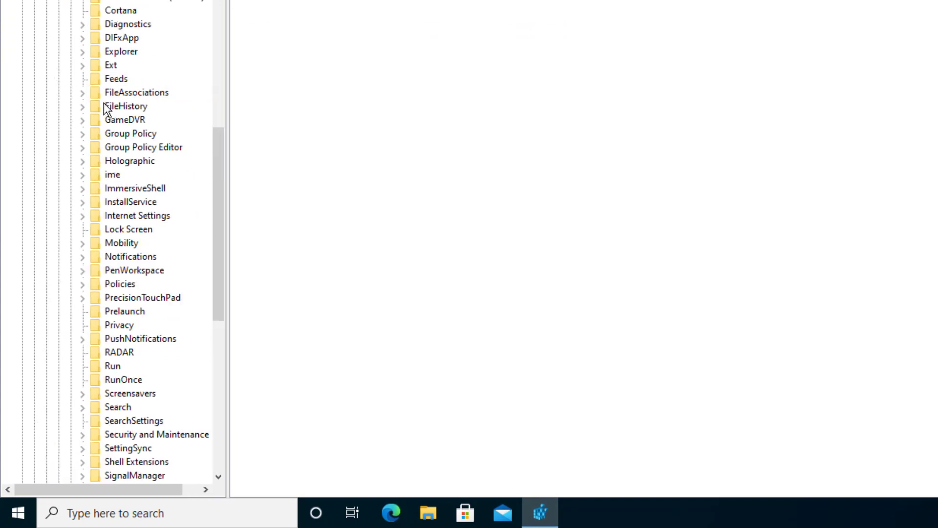
pyautogui.scroll(-5, 104, 107)
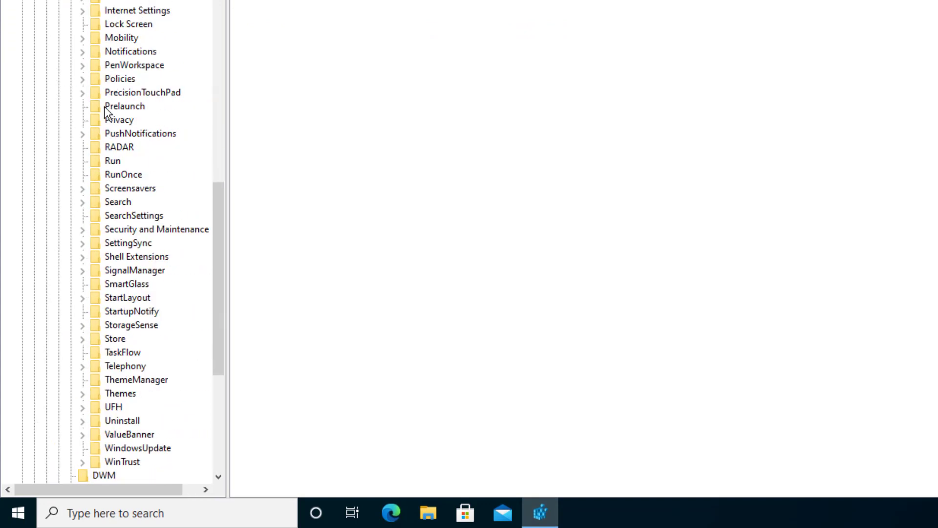
pyautogui.doubleClick(128, 81)
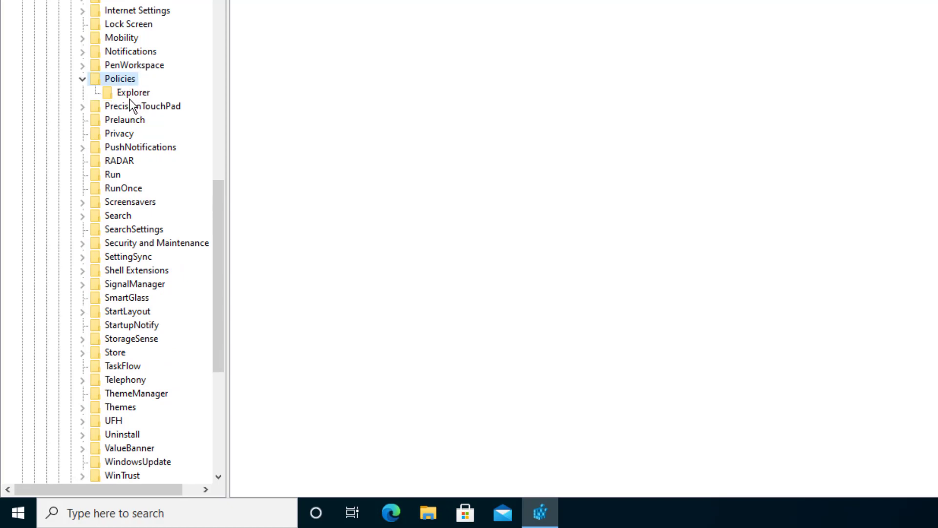
pyautogui.click(131, 94)
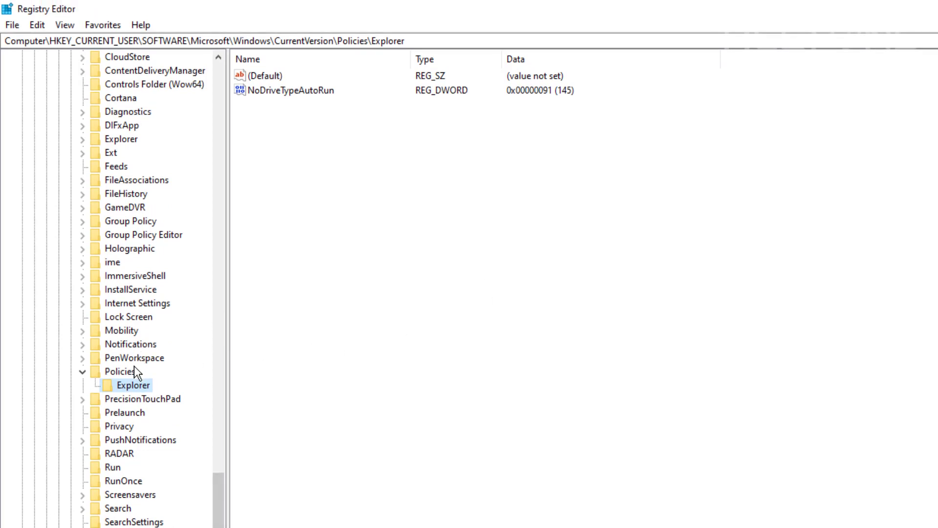
pyautogui.click(130, 371)
pyautogui.rightClick(133, 373)
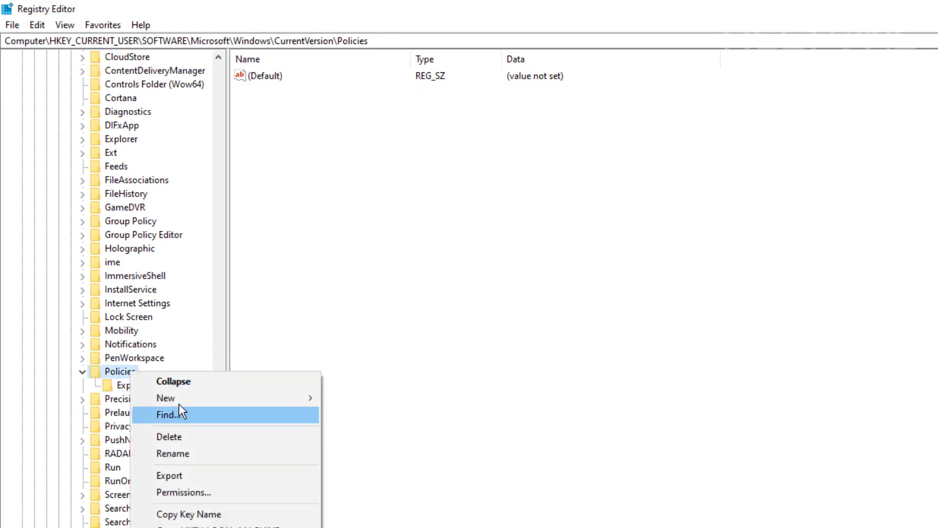
pyautogui.moveTo(181, 403)
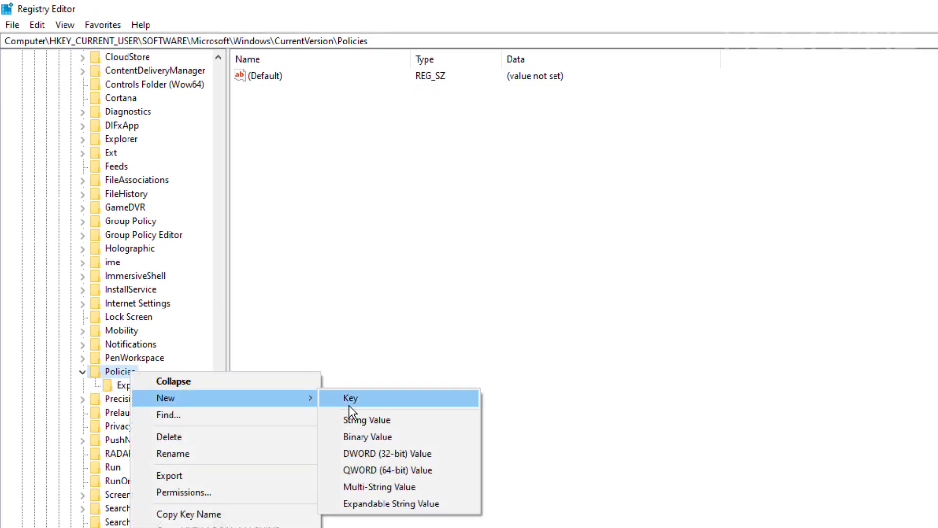
pyautogui.click(123, 373)
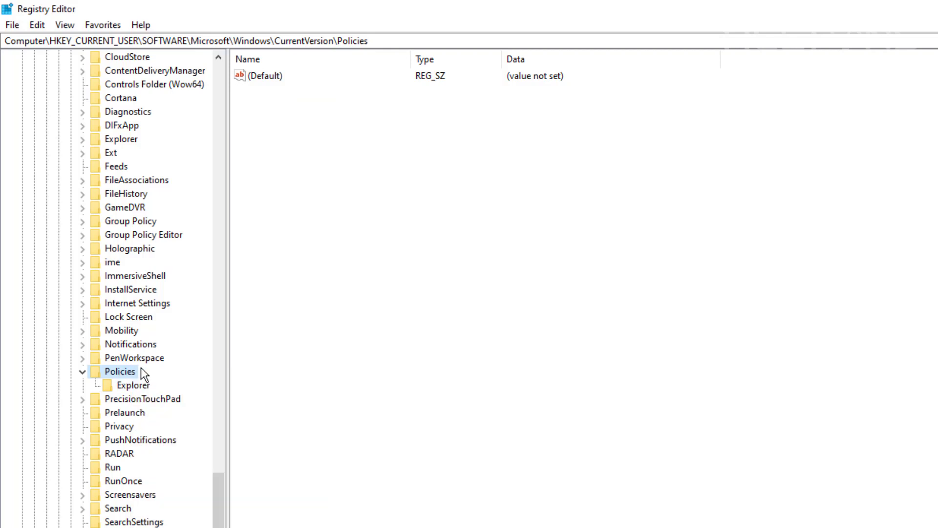
pyautogui.click(133, 386)
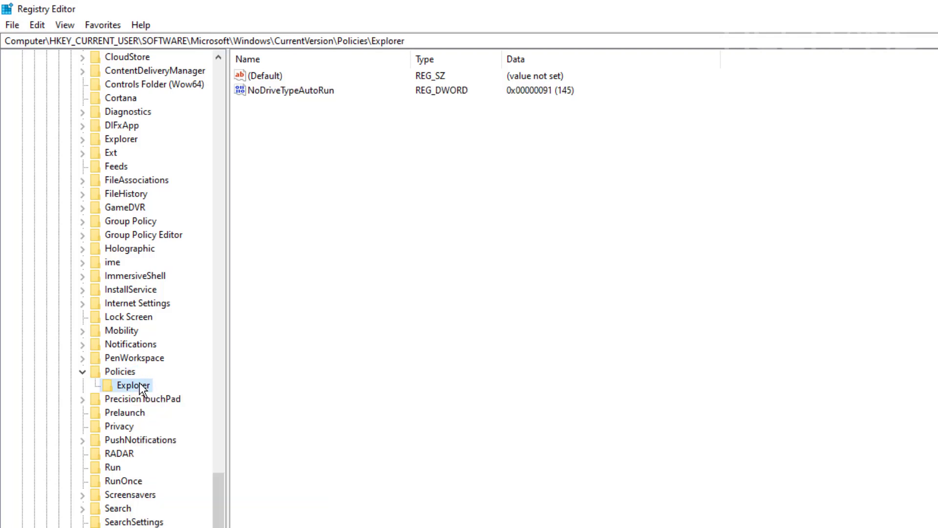
pyautogui.click(442, 344)
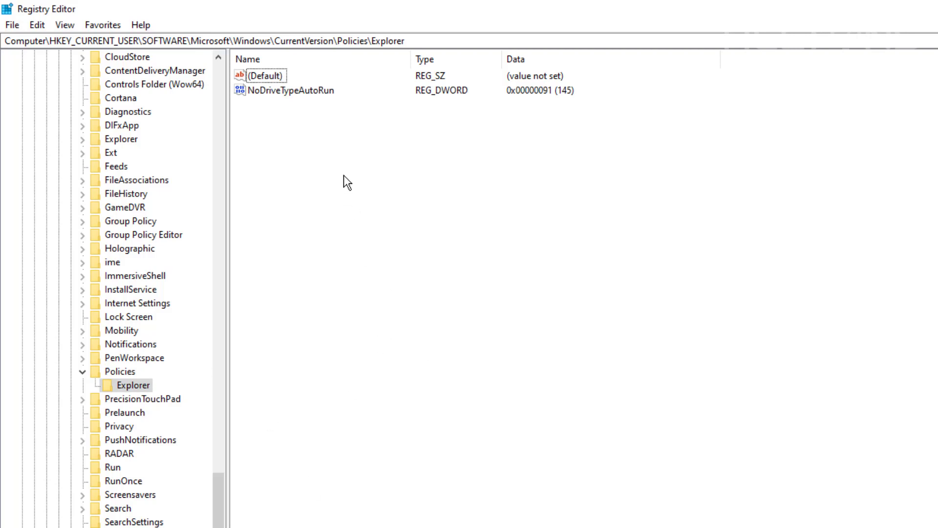
# Create a DWORD named NoFolderOptions under Explorer and set it to 1.
pyautogui.click(113, 385)
pyautogui.rightClick(311, 154)
pyautogui.moveTo(336, 167)
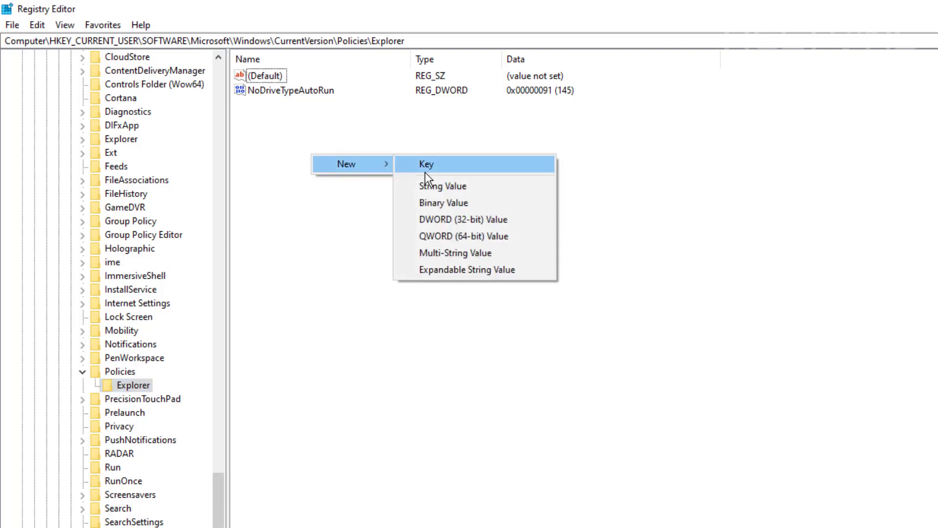
pyautogui.click(464, 219)
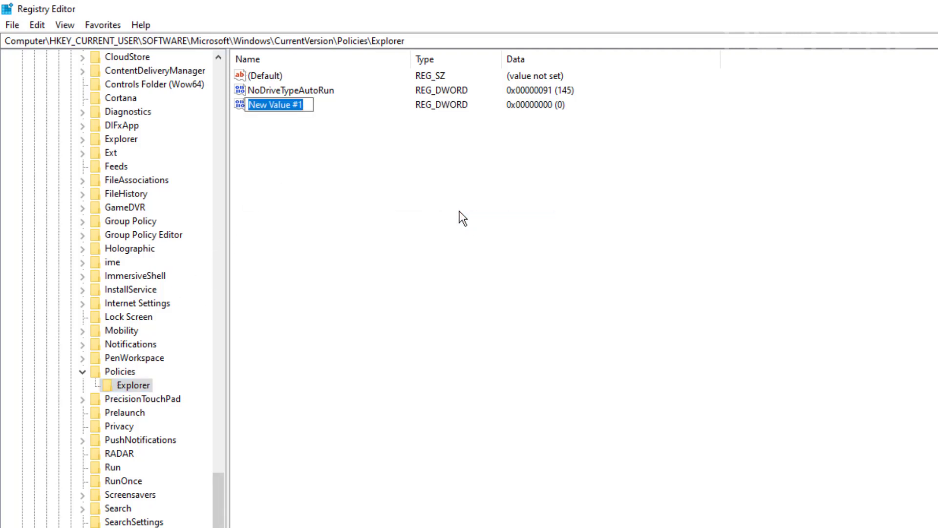
pyautogui.write('NoFolder')
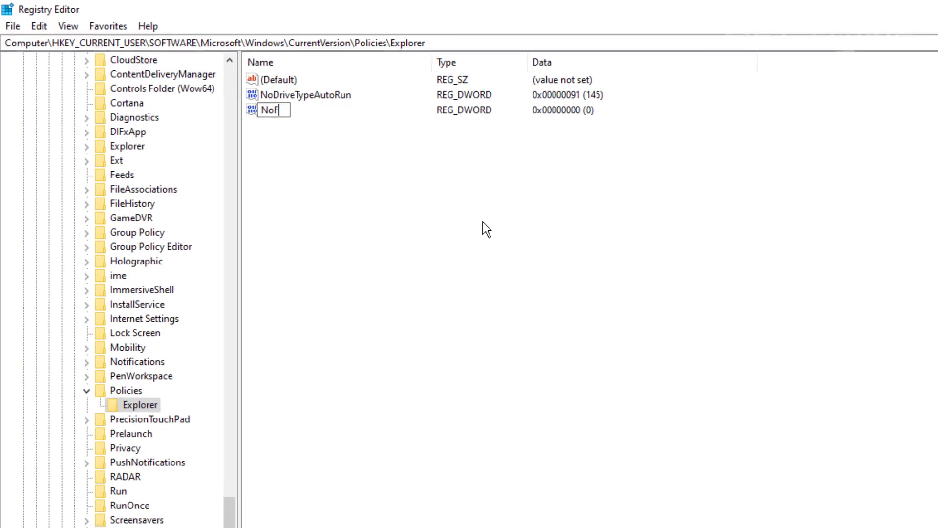
pyautogui.write('Options')
pyautogui.press('Return')
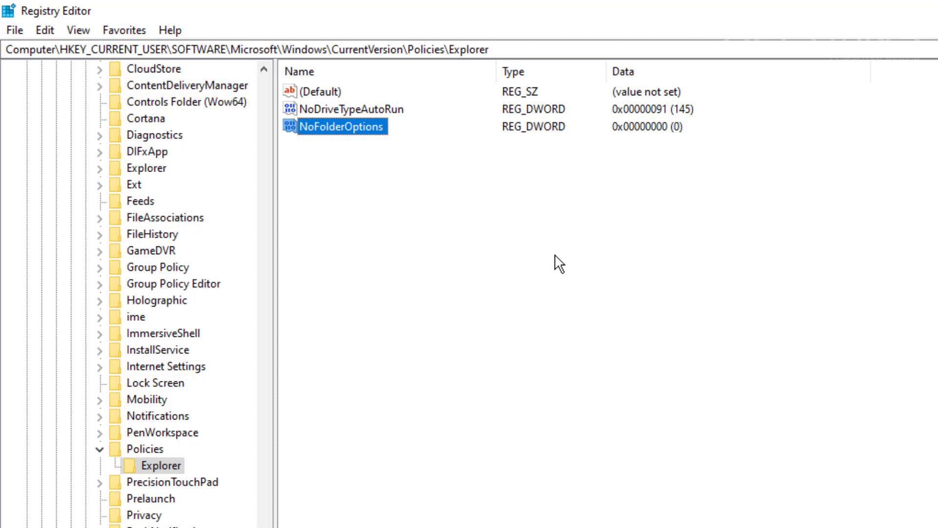
pyautogui.press('Return')
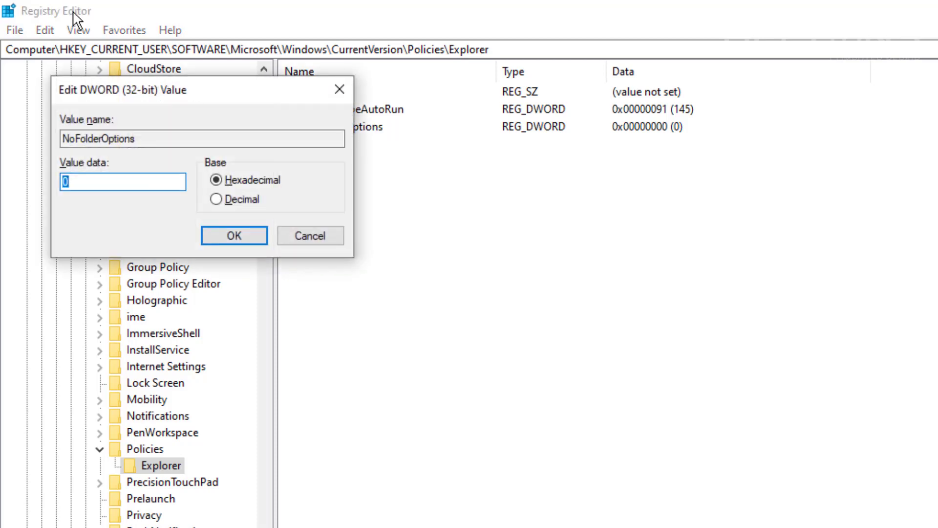
pyautogui.write('1')
pyautogui.click(234, 235)
# Reopen NoFolderOptions twice to confirm its value, leaving it unchanged.
pyautogui.doubleClick(307, 128)
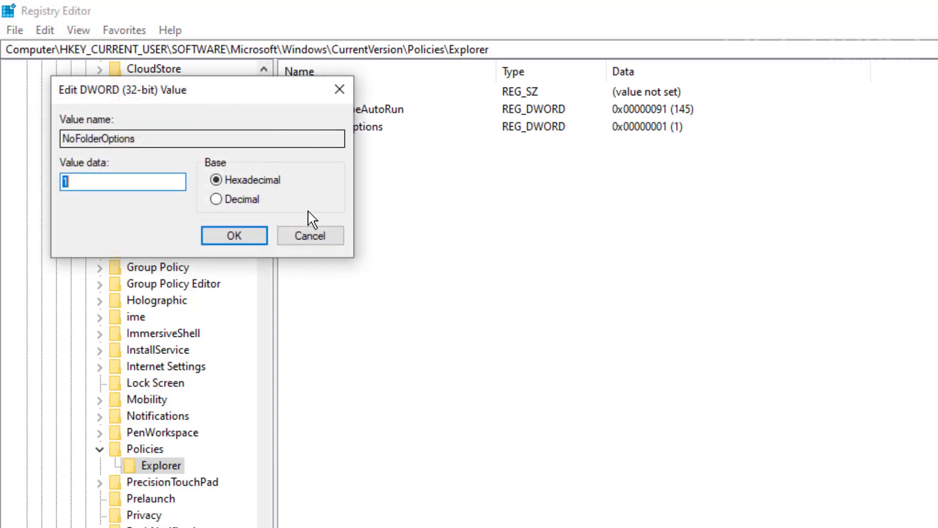
pyautogui.click(311, 235)
pyautogui.rightClick(303, 127)
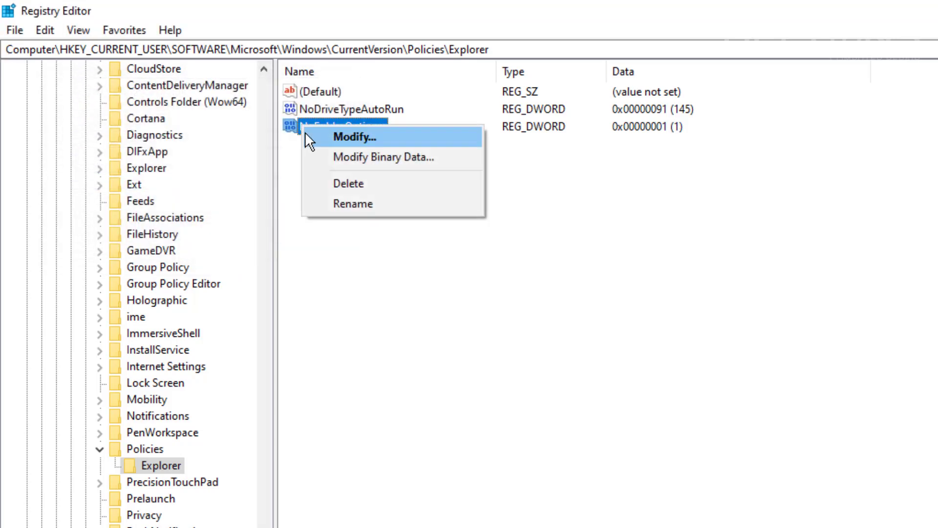
pyautogui.click(305, 132)
pyautogui.click(309, 235)
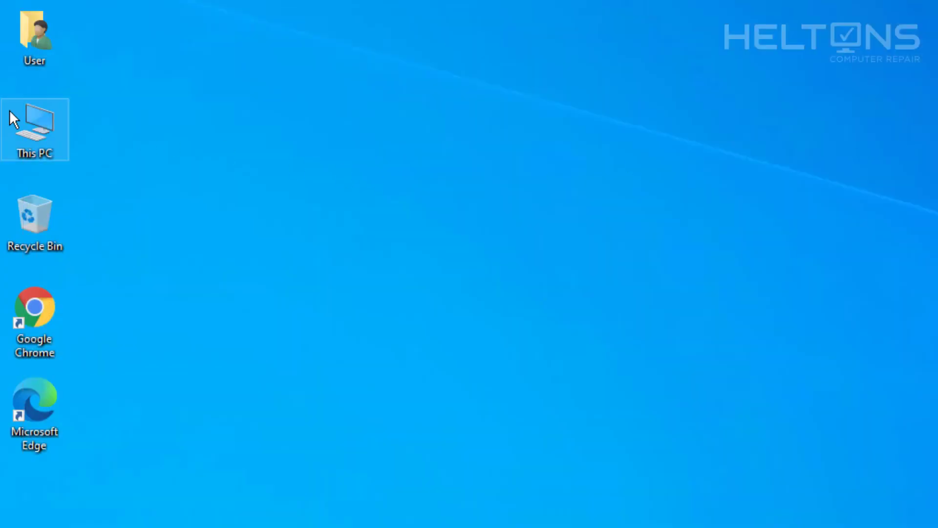
# Open This PC, bring up Folder Options, then close it.
pyautogui.click(14, 116)
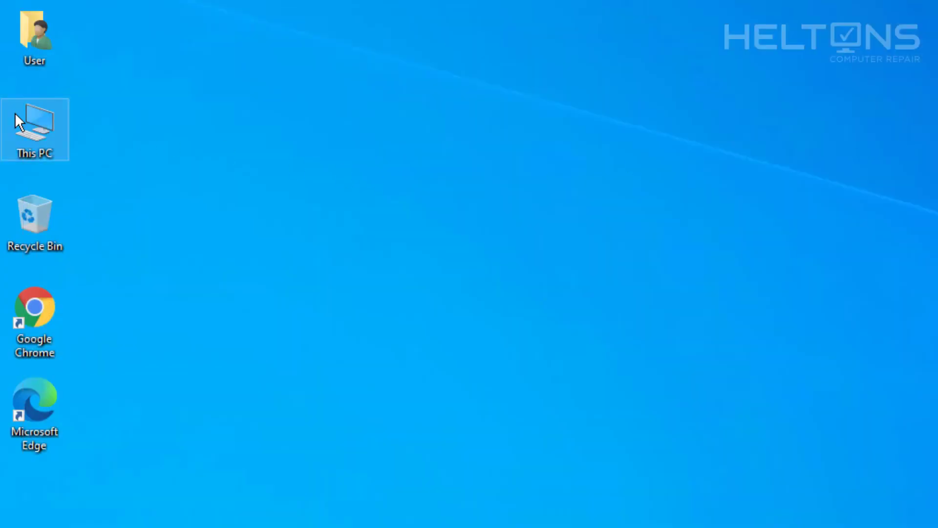
pyautogui.doubleClick(53, 142)
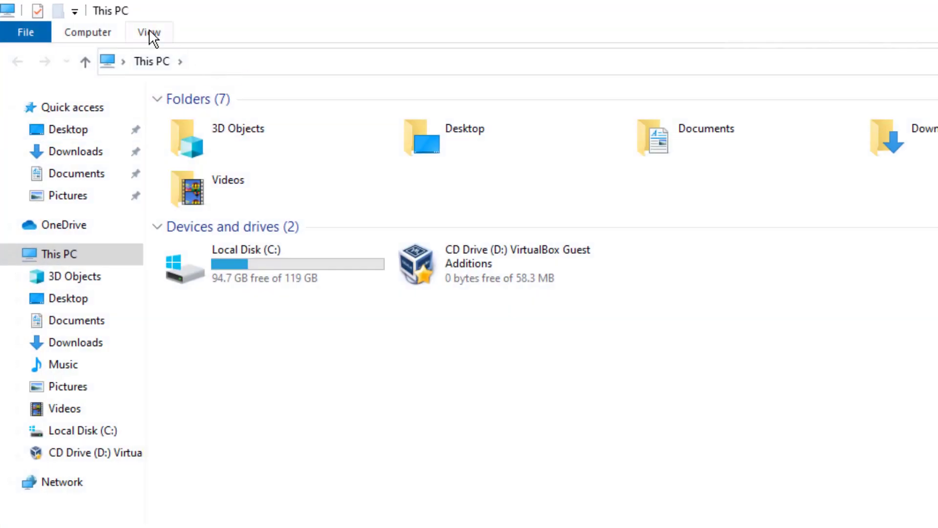
pyautogui.click(149, 32)
pyautogui.click(875, 73)
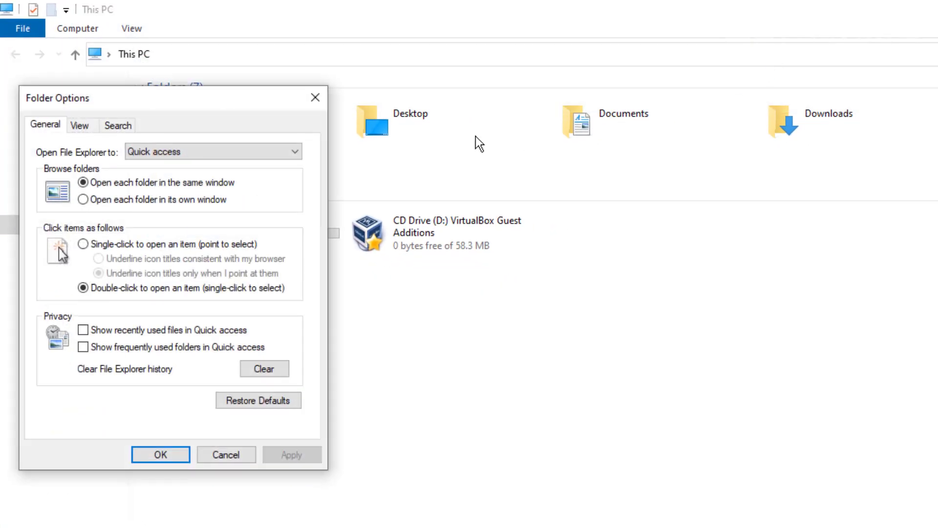
pyautogui.click(304, 94)
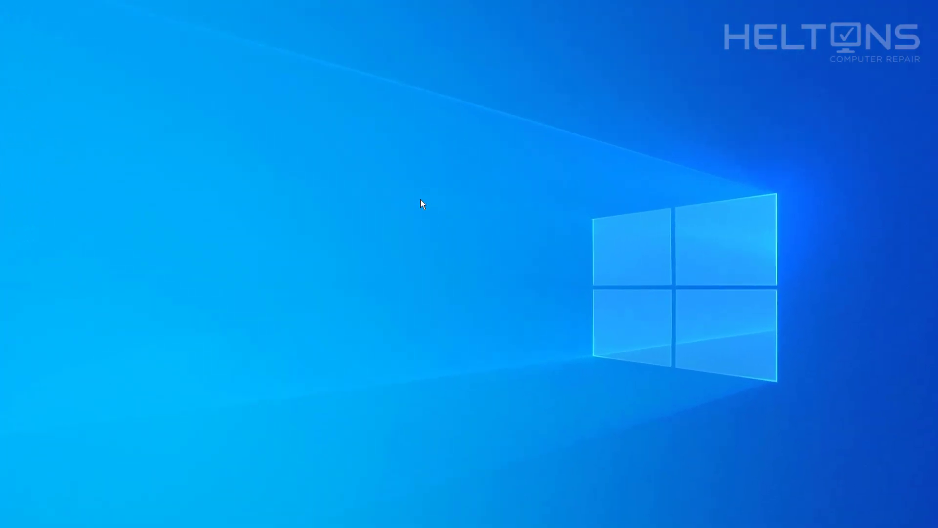
# Sign out of Windows with Alt+F4 and sign back in.
pyautogui.hotkey('alt', 'F4')
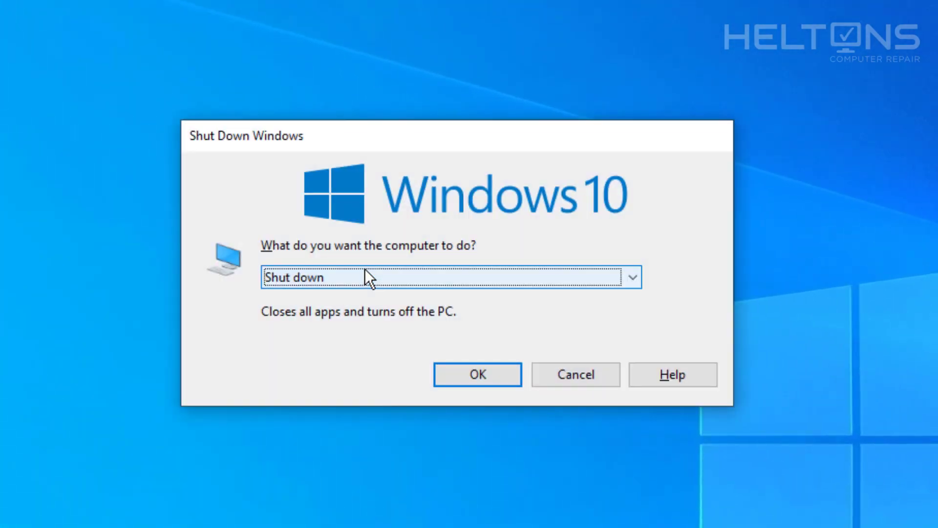
pyautogui.press('Down')
pyautogui.press('Down')
pyautogui.press('Return')
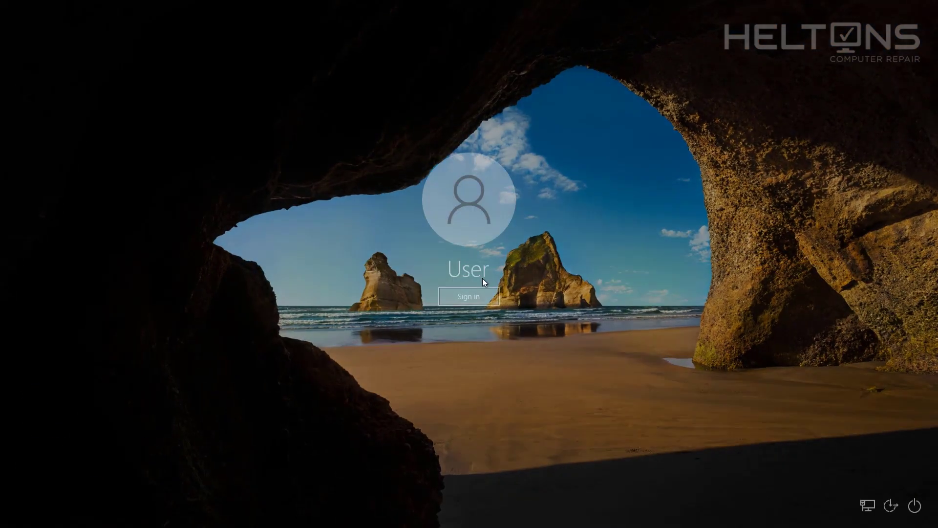
pyautogui.click(468, 298)
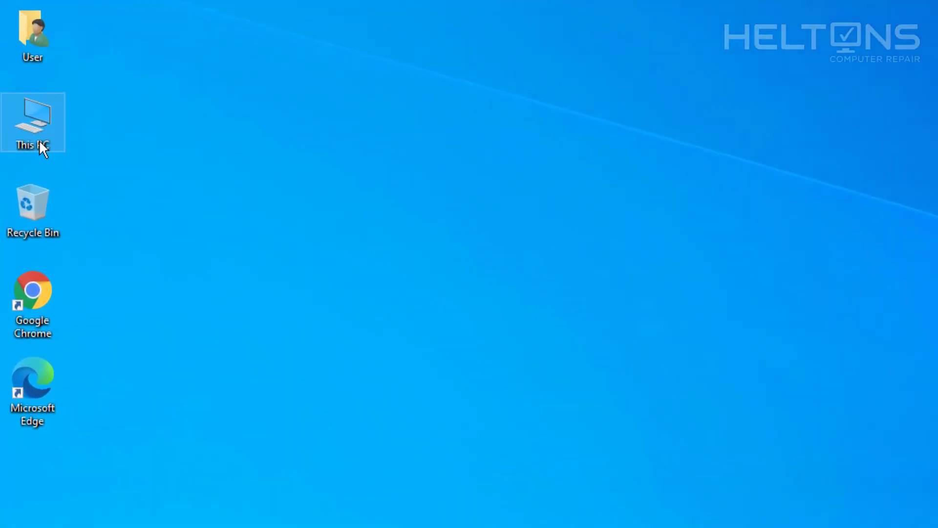
pyautogui.doubleClick(40, 143)
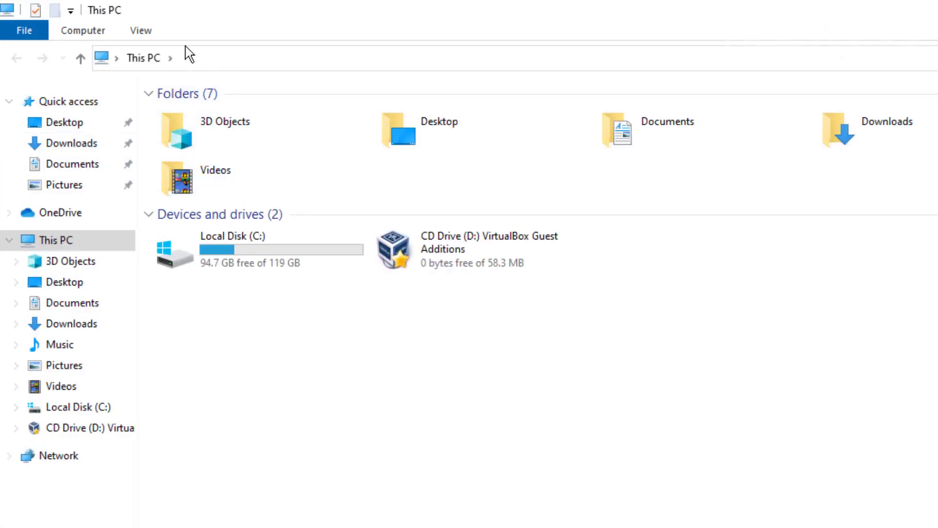
pyautogui.click(153, 31)
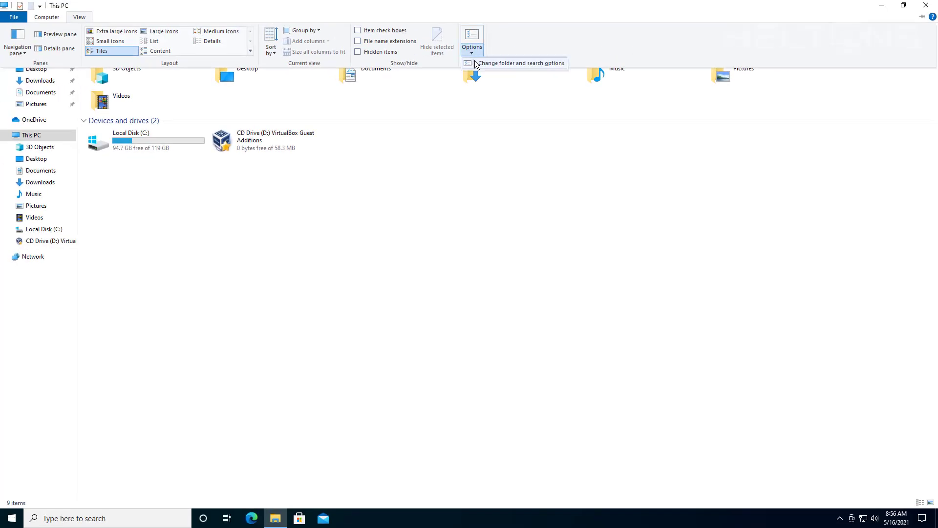
pyautogui.click(471, 49)
pyautogui.click(594, 213)
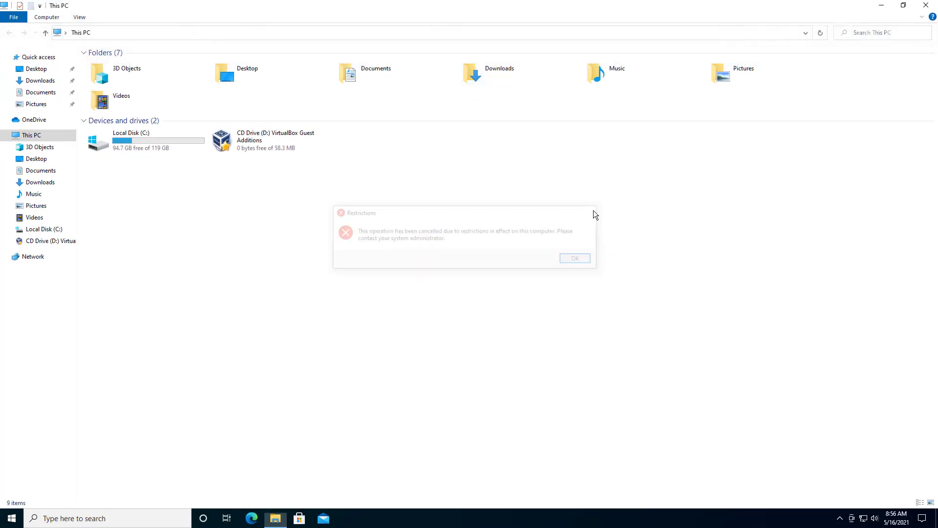
# Close This PC and relaunch regedit from search with admin approval.
pyautogui.click(927, 5)
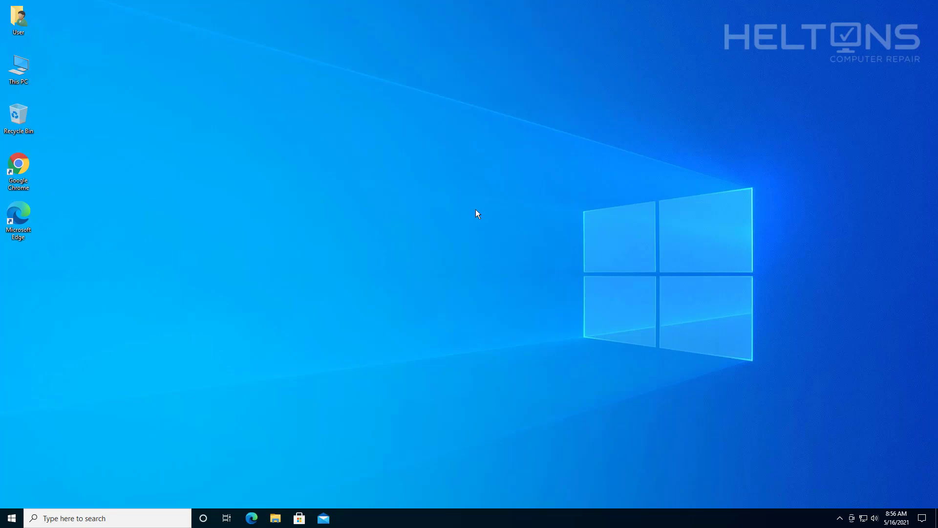
pyautogui.press('super')
pyautogui.write('regedit')
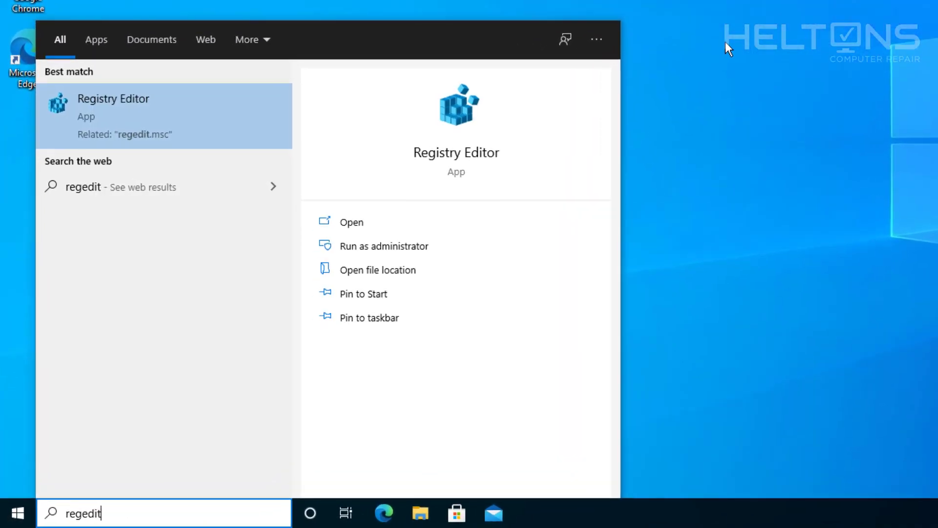
pyautogui.press('Return')
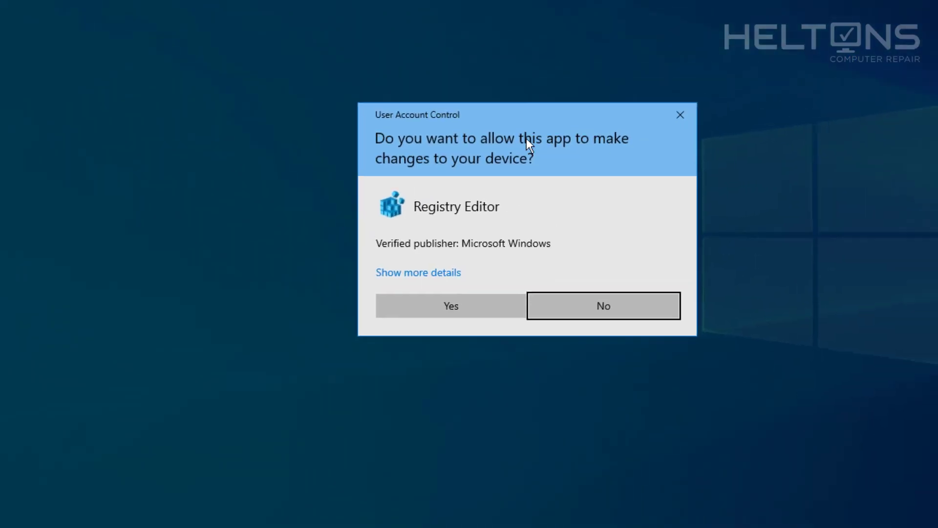
pyautogui.click(404, 345)
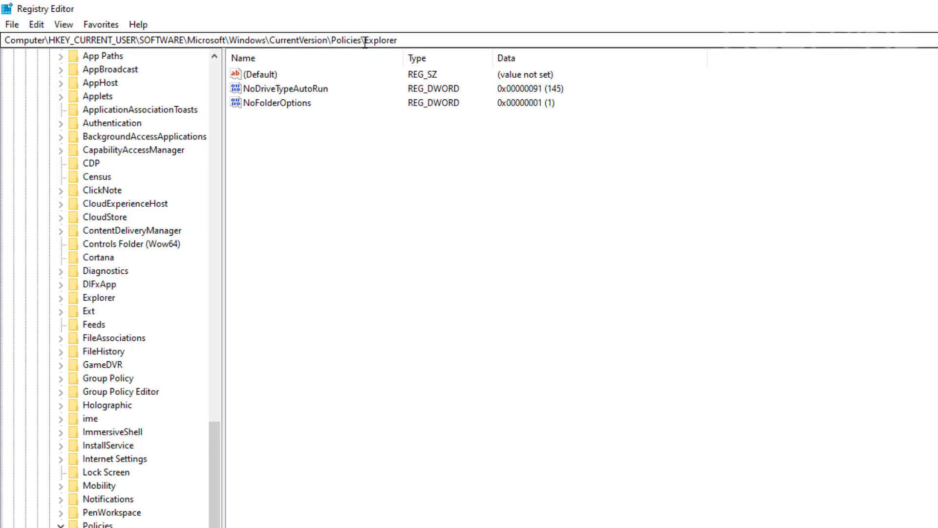
# Change NoFolderOptions value data from 1 to 0.
pyautogui.click(294, 102)
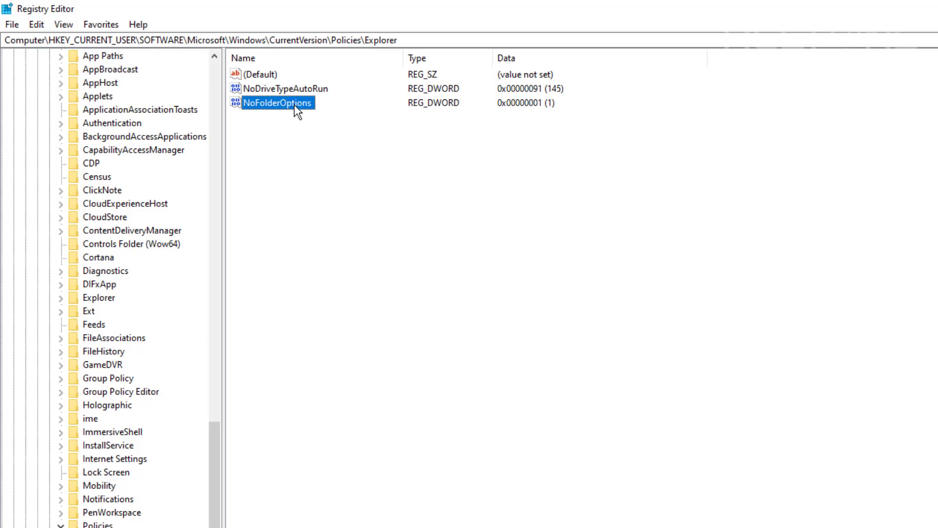
pyautogui.rightClick(294, 105)
pyautogui.doubleClick(286, 108)
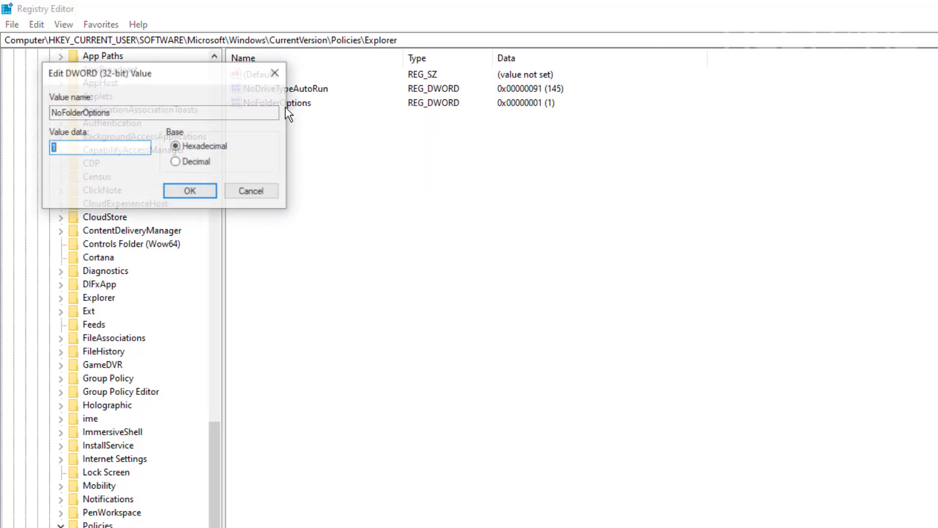
pyautogui.click(234, 191)
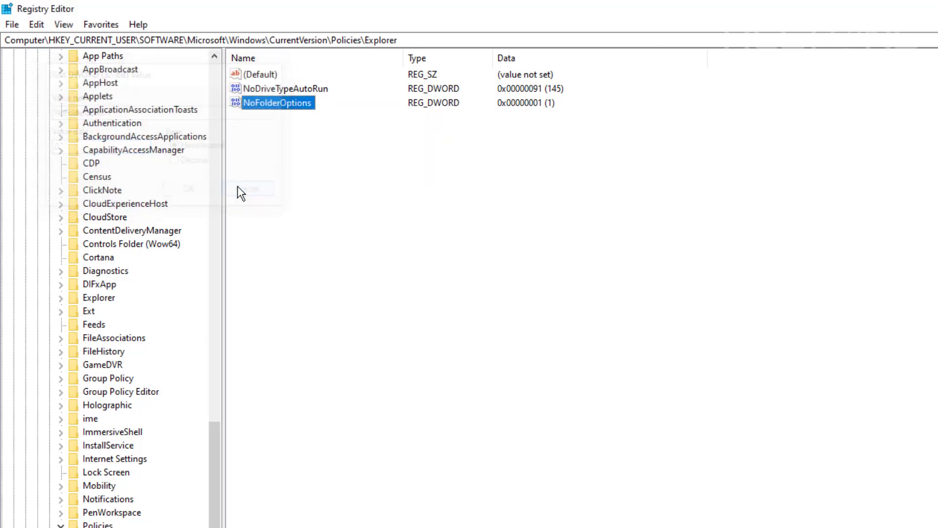
pyautogui.doubleClick(278, 105)
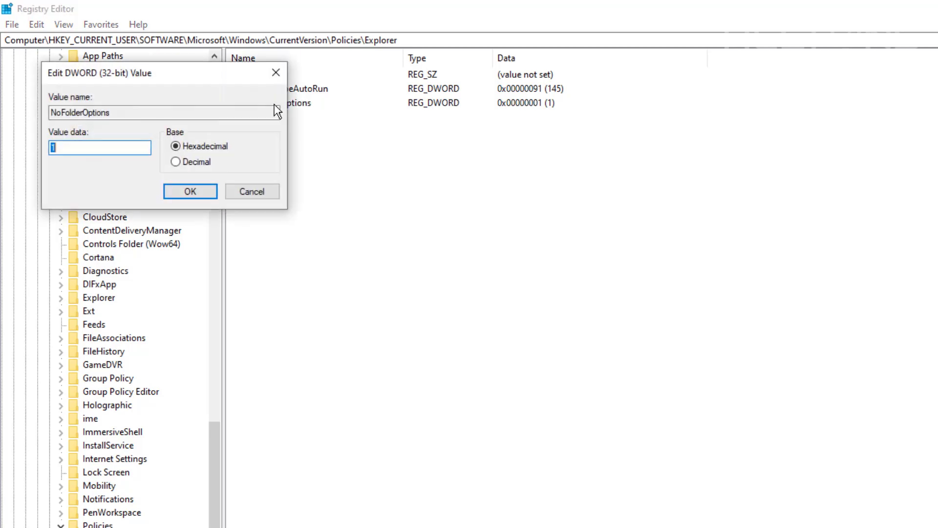
pyautogui.write('0')
pyautogui.press('Return')
# Delete the NoFolderOptions value and confirm the deletion.
pyautogui.rightClick(278, 108)
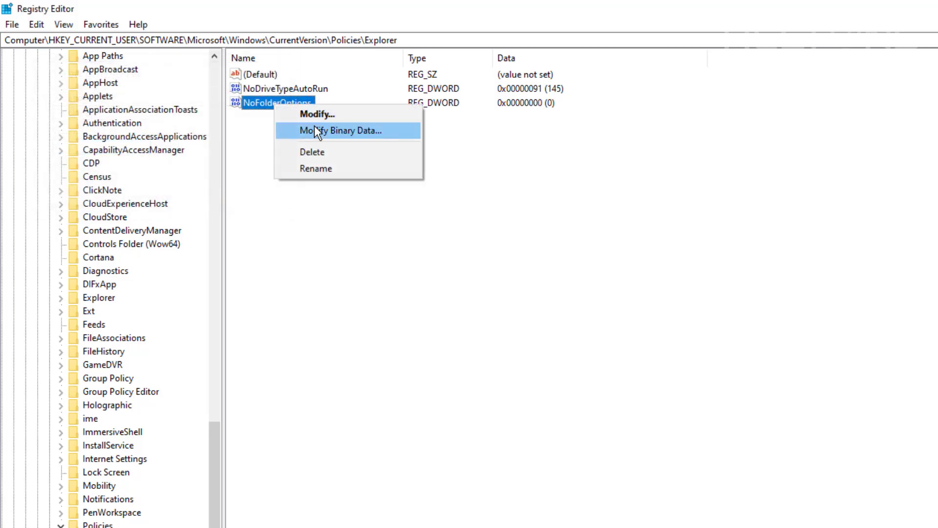
pyautogui.click(321, 148)
pyautogui.click(809, 394)
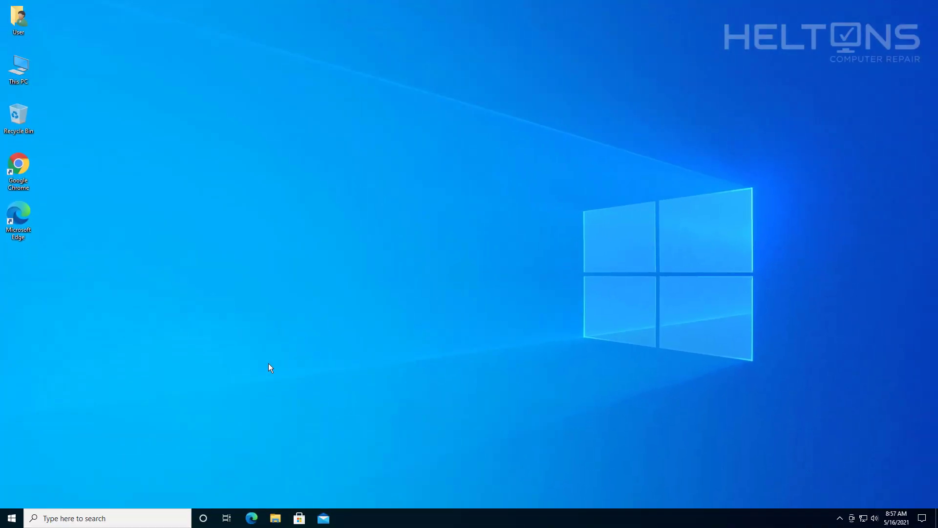
# Choose Sign out from the Alt+F4 shutdown dialog, then sign back in past the lock screen.
pyautogui.hotkey('alt', 'F4')
pyautogui.press('Up')
pyautogui.press('Up')
pyautogui.press('Up')
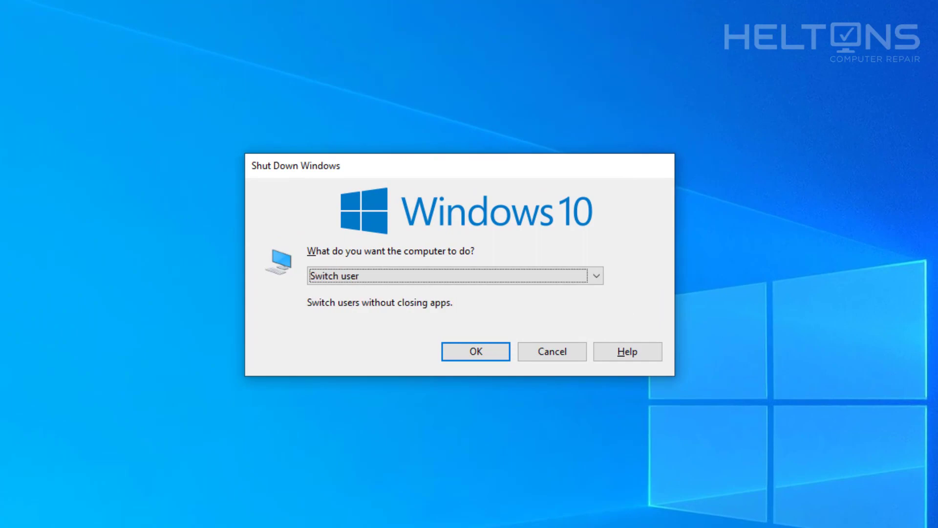
pyautogui.press('Down')
pyautogui.press('Return')
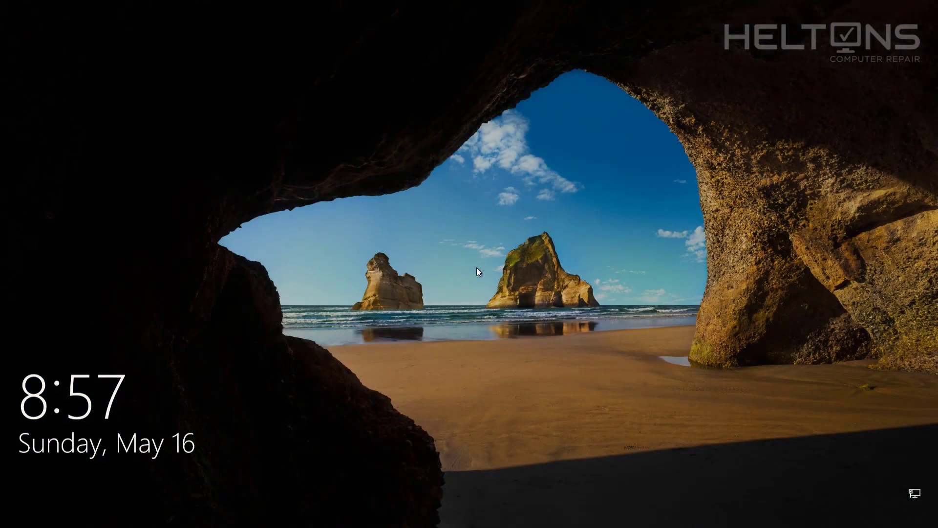
pyautogui.click(477, 268)
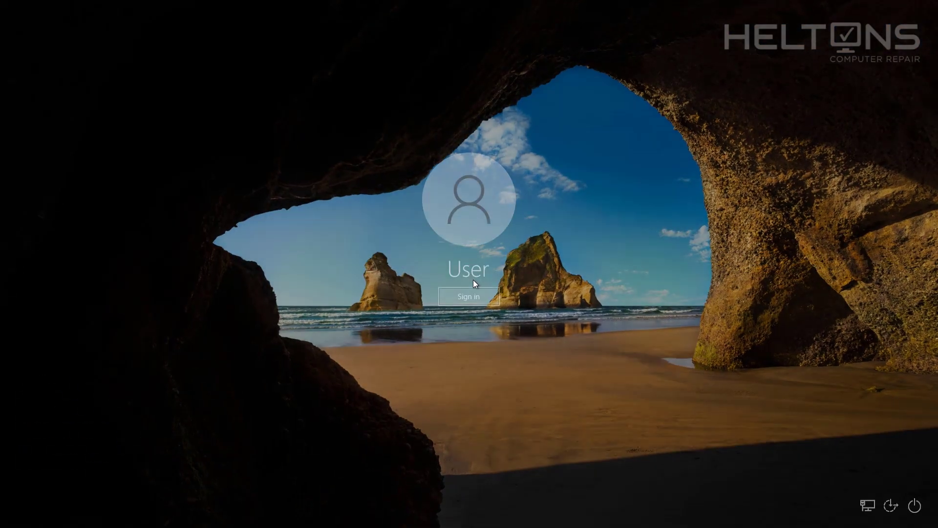
pyautogui.click(473, 296)
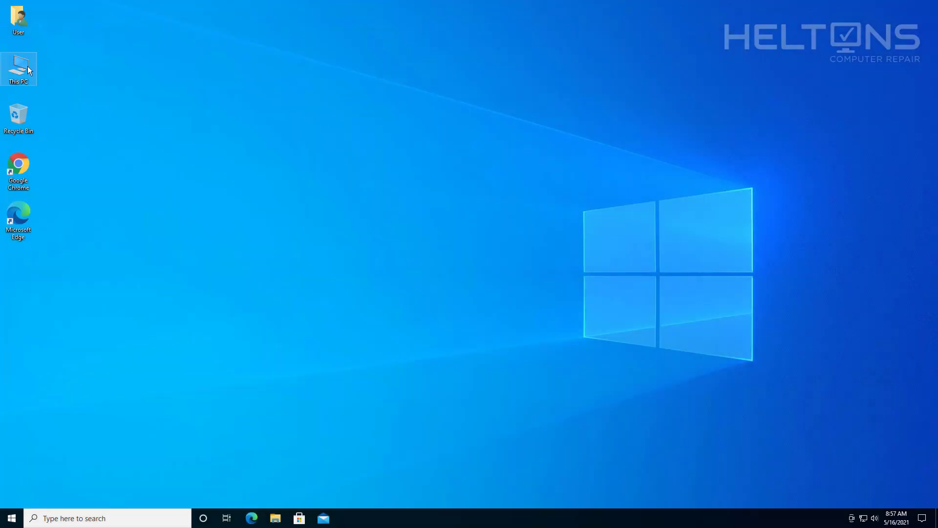
pyautogui.doubleClick(28, 68)
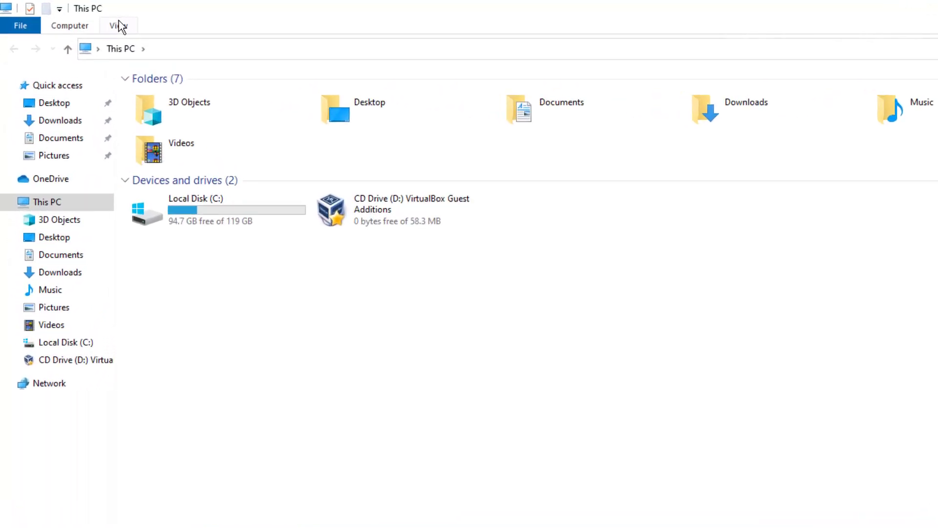
pyautogui.click(83, 18)
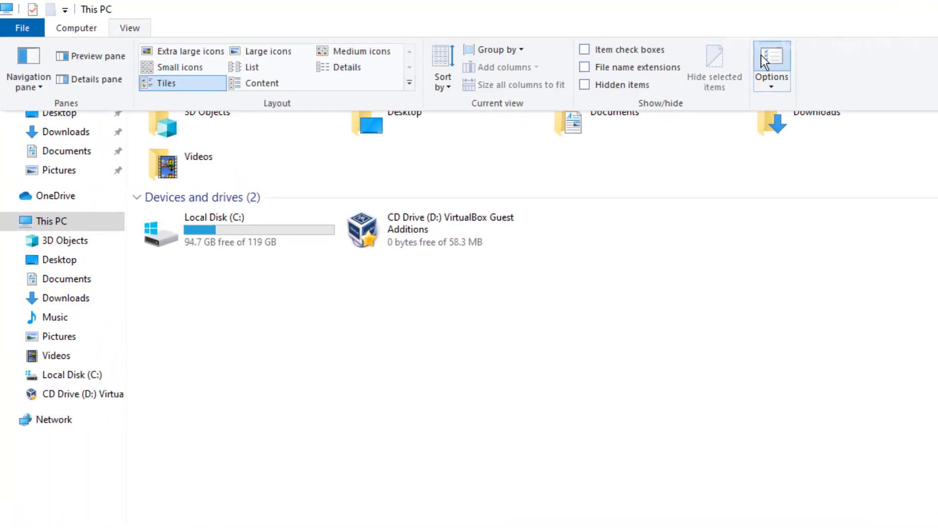
pyautogui.click(762, 56)
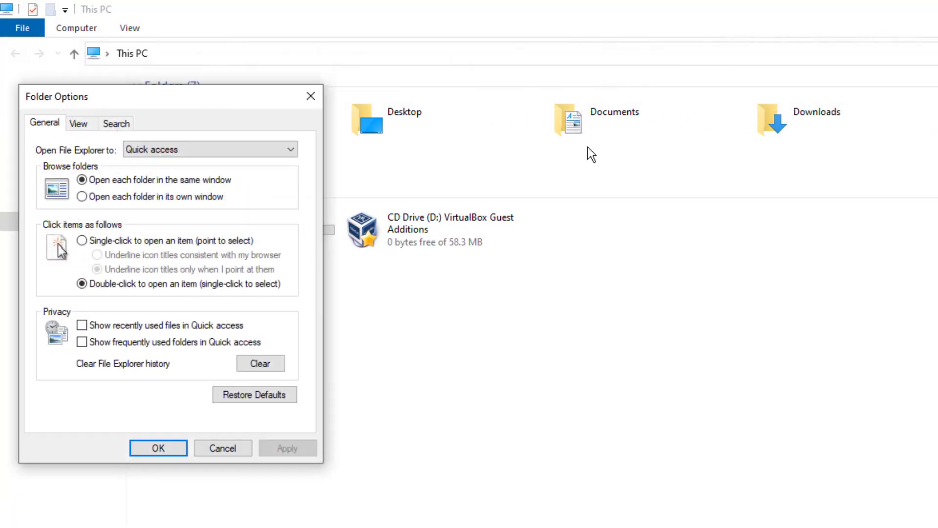
pyautogui.click(310, 96)
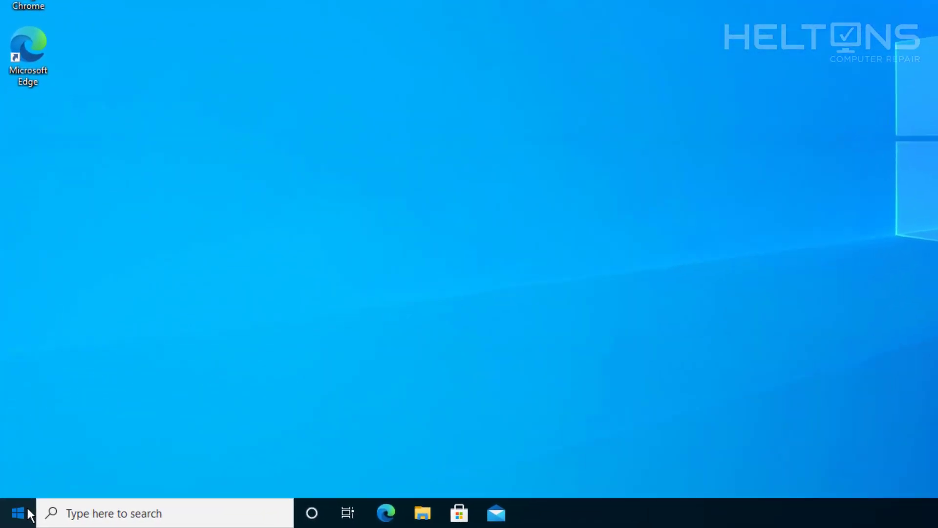
# Launch gpedit from search, maximize the editor and widen the policy tree pane.
pyautogui.click(30, 514)
pyautogui.click(71, 511)
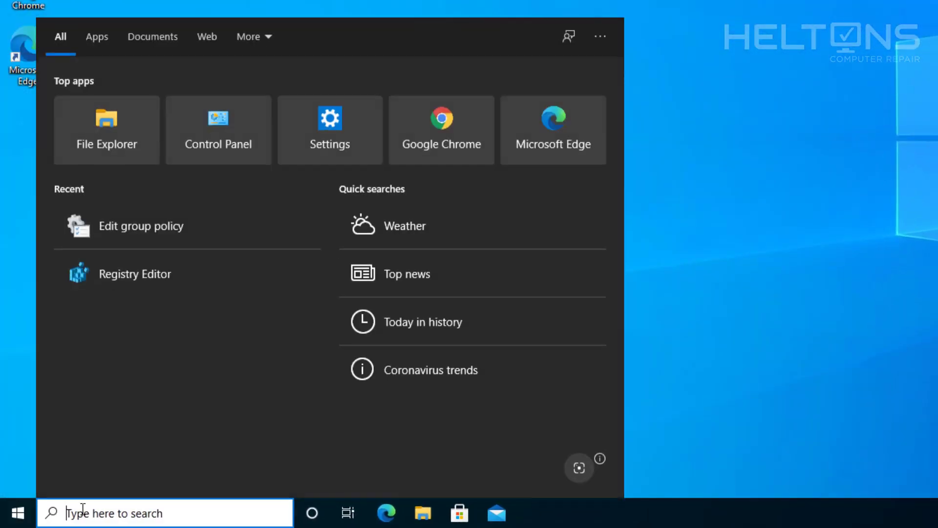
pyautogui.write('gpedit')
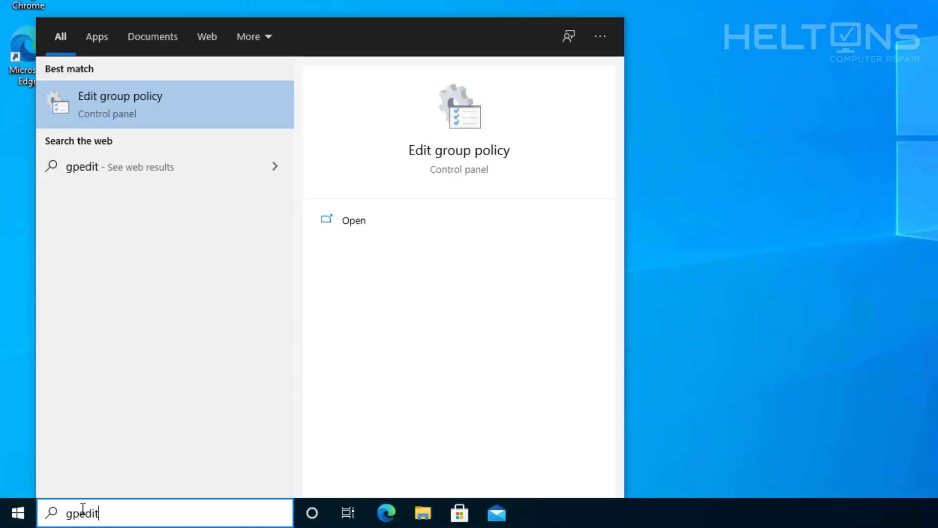
pyautogui.press('Return')
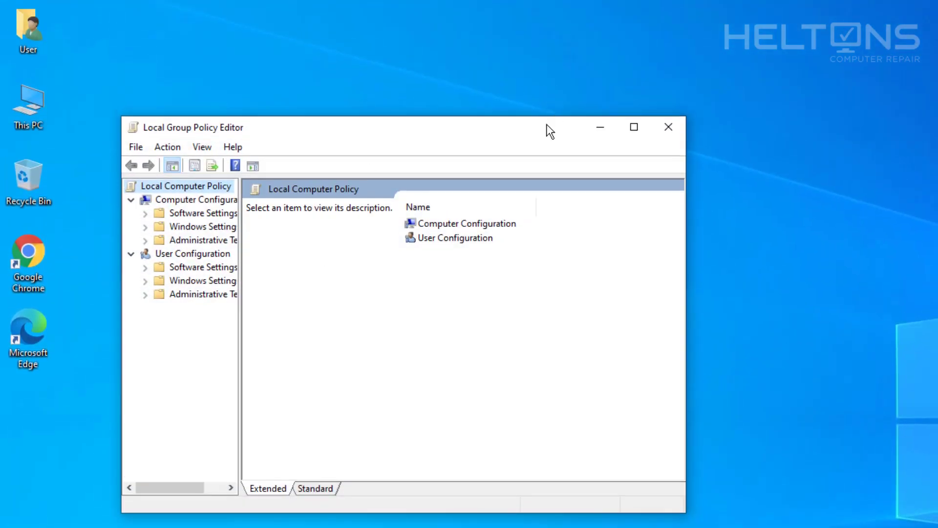
pyautogui.doubleClick(550, 131)
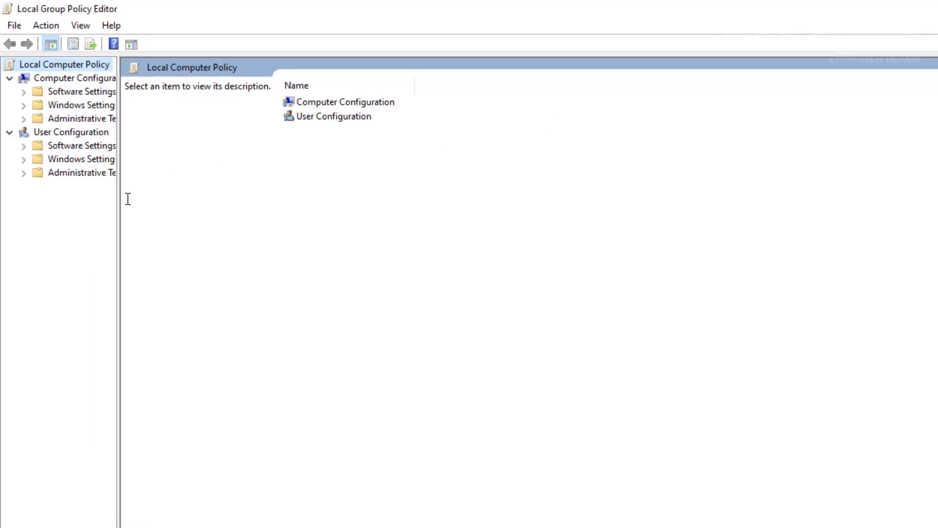
pyautogui.moveTo(126, 199); pyautogui.dragTo(200, 202)
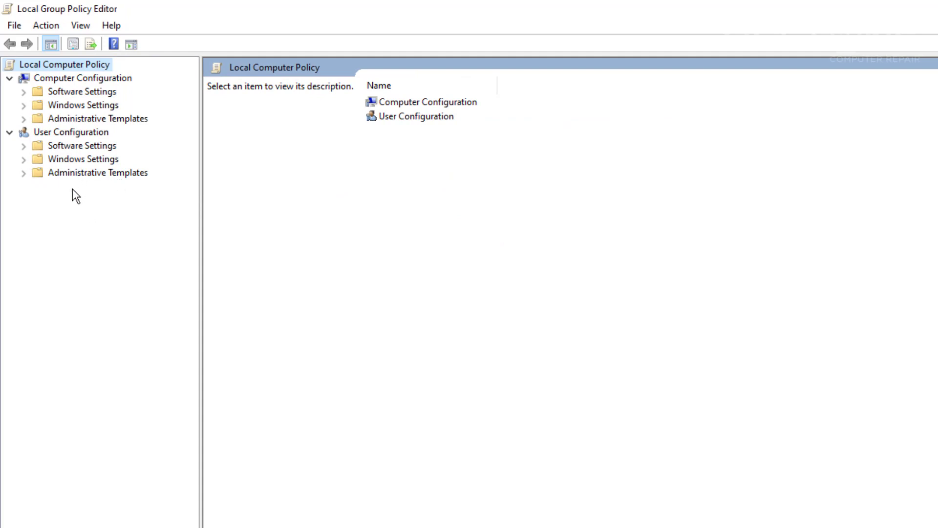
# Expand User Configuration > Administrative Templates > Windows Components.
pyautogui.click(60, 130)
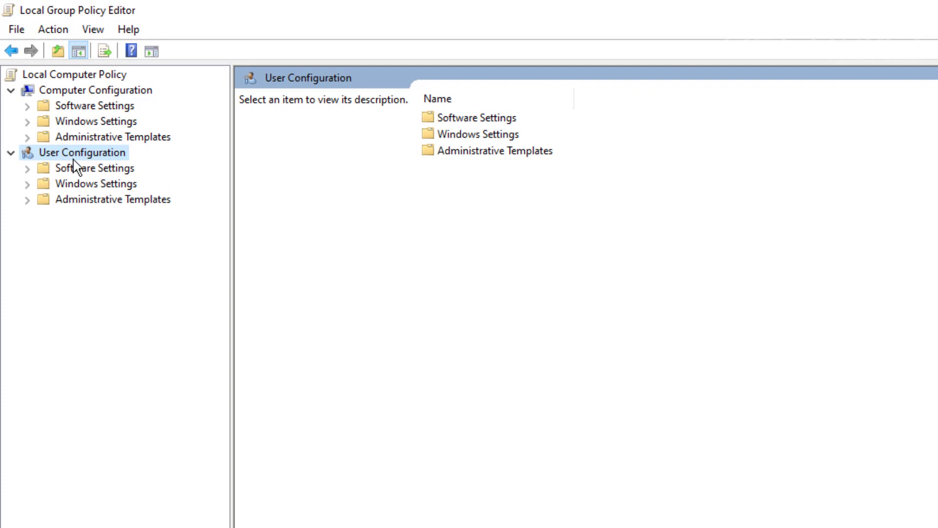
pyautogui.doubleClick(88, 201)
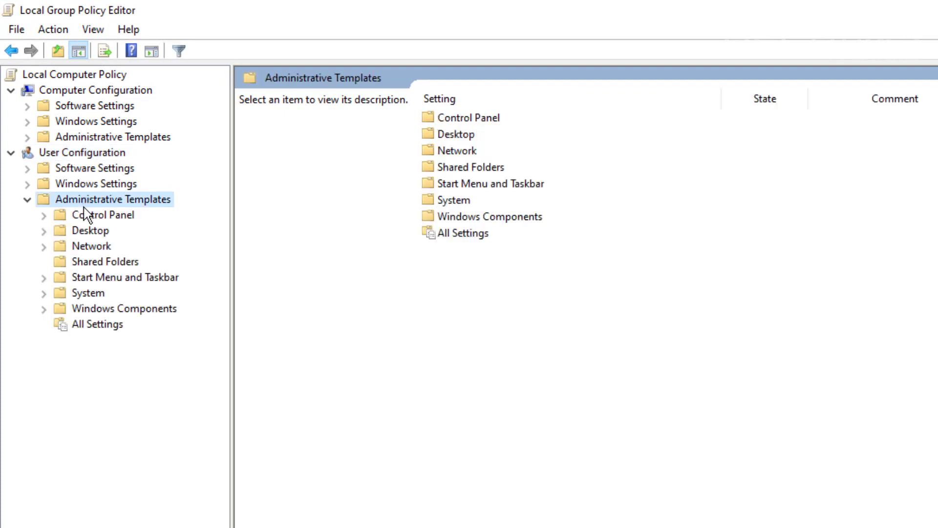
pyautogui.doubleClick(104, 310)
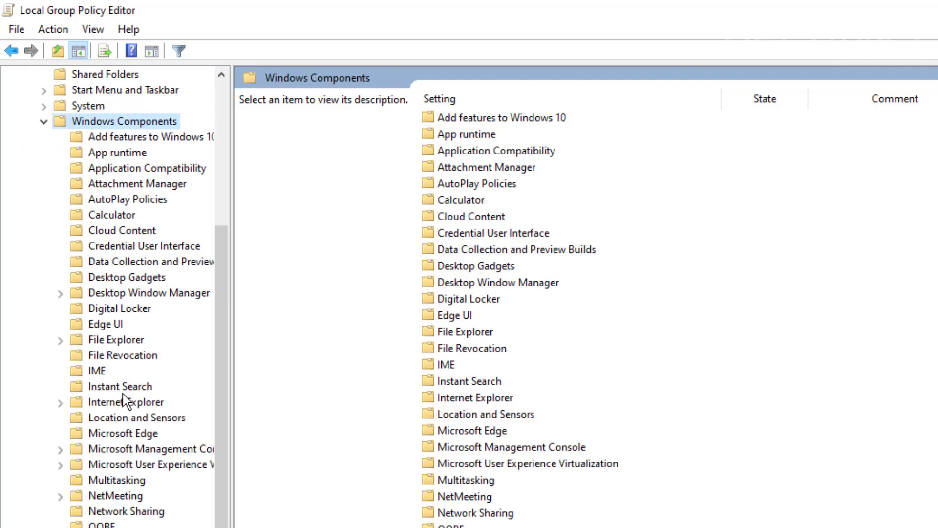
# Open the File Explorer policies and sort the settings alphabetically by the Setting column.
pyautogui.doubleClick(121, 342)
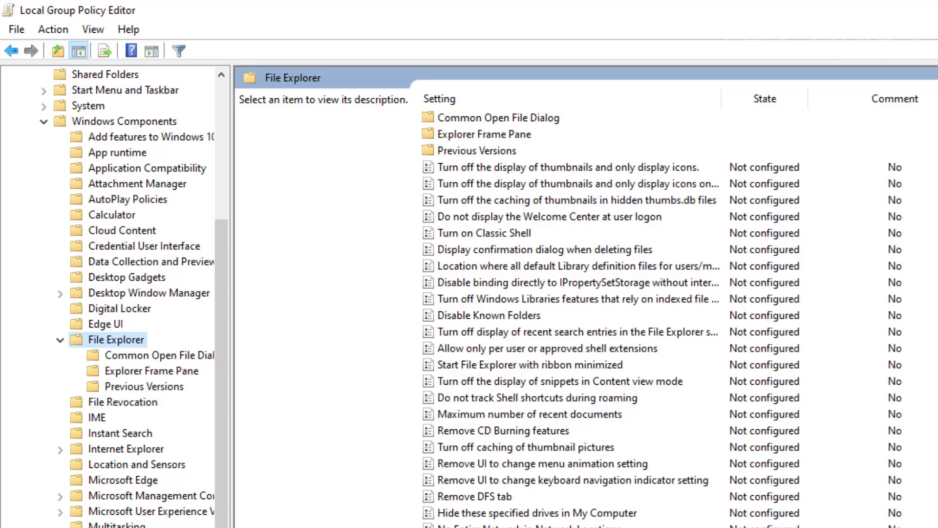
pyautogui.rightClick(893, 244)
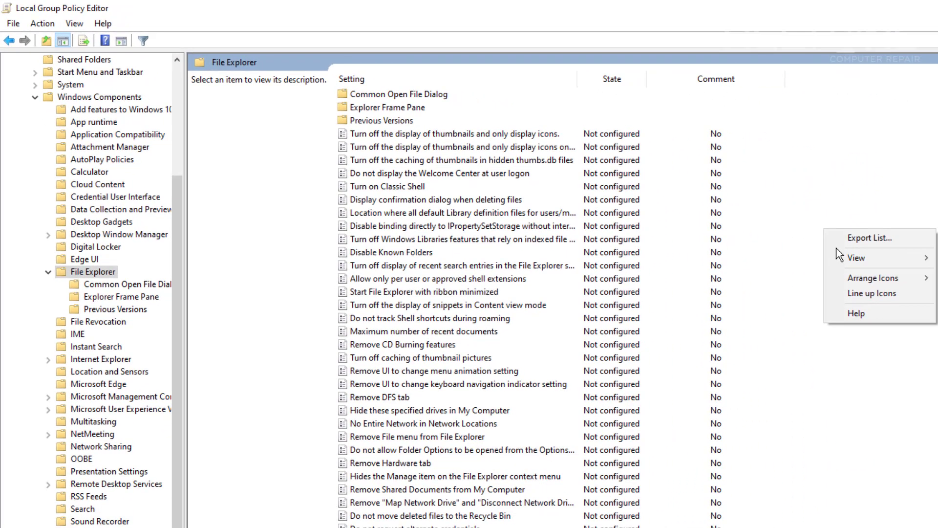
pyautogui.click(792, 257)
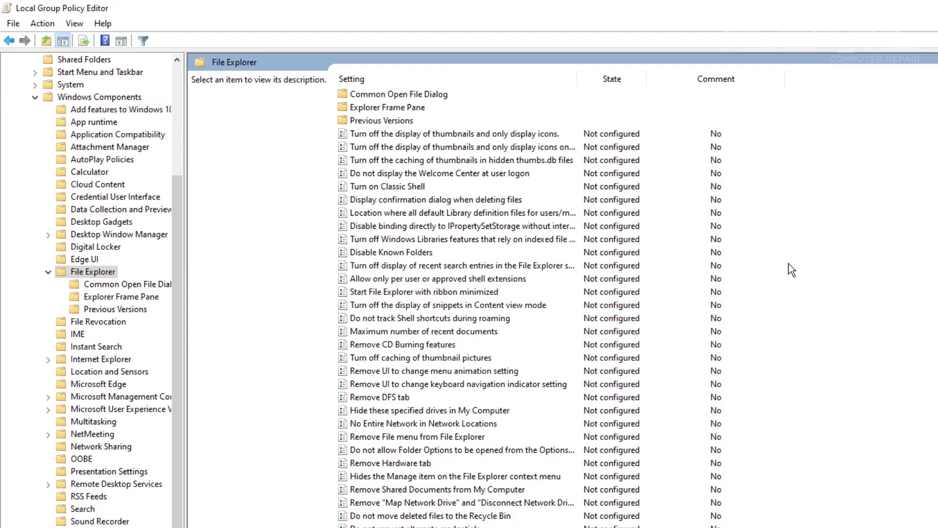
pyautogui.rightClick(794, 255)
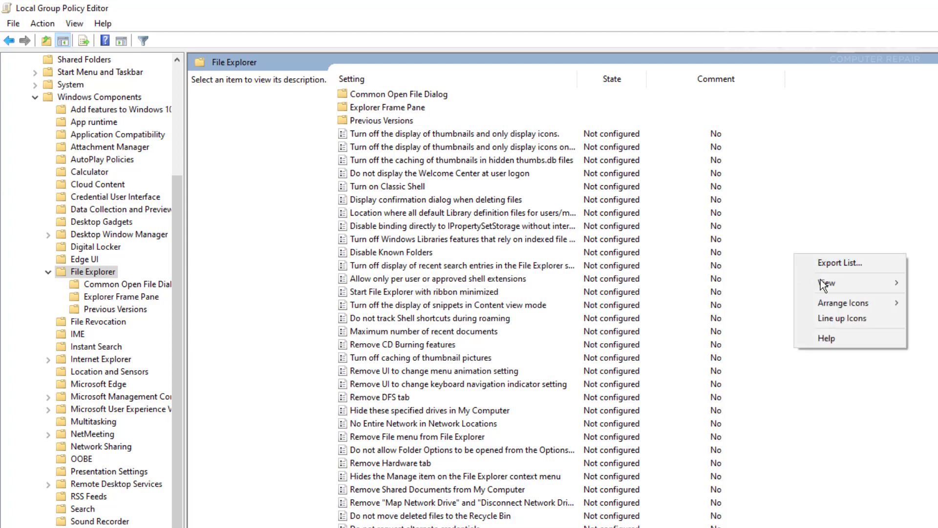
pyautogui.moveTo(821, 280)
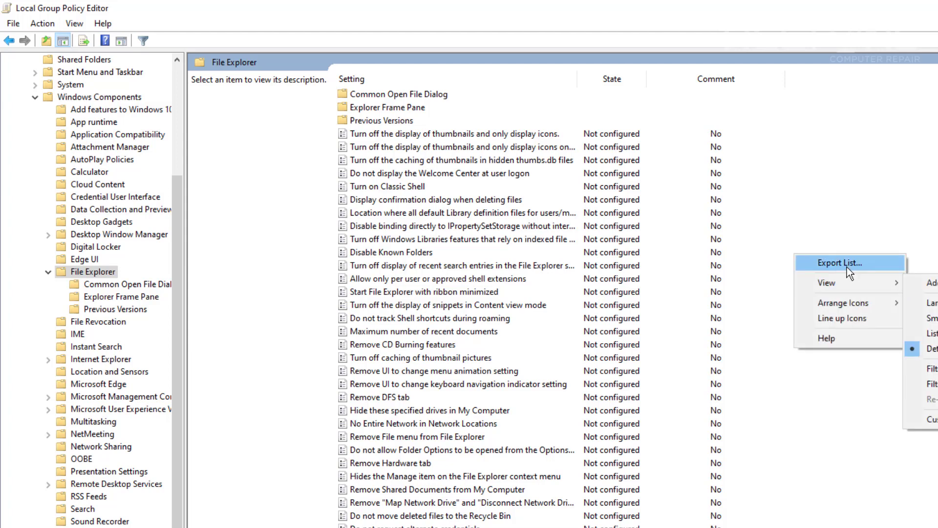
pyautogui.click(768, 190)
pyautogui.click(822, 173)
pyautogui.click(513, 81)
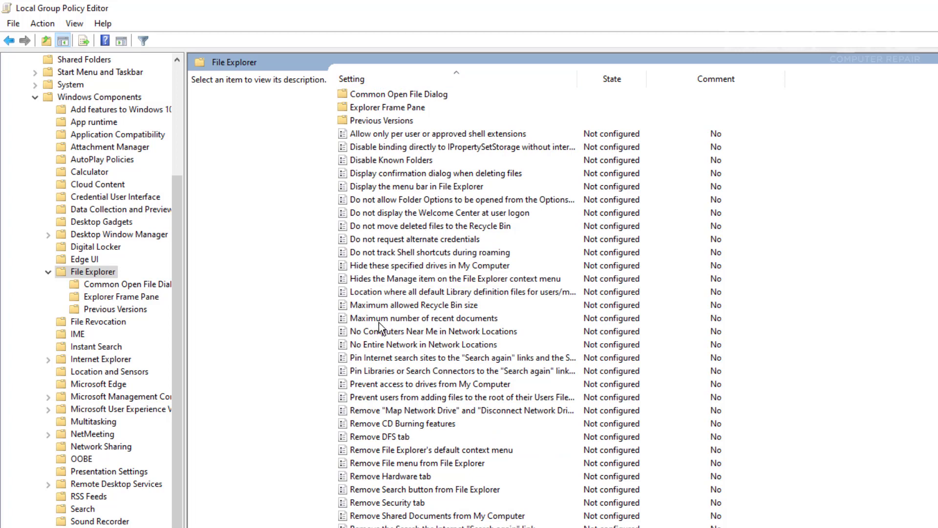
# Set the 'Do not allow Folder Options to be opened' policy to Enabled and apply it.
pyautogui.click(412, 203)
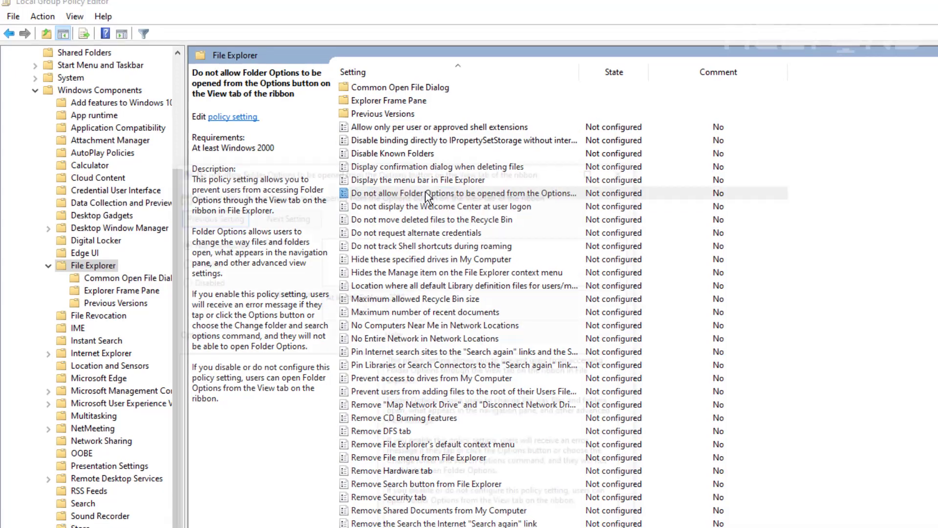
pyautogui.doubleClick(425, 200)
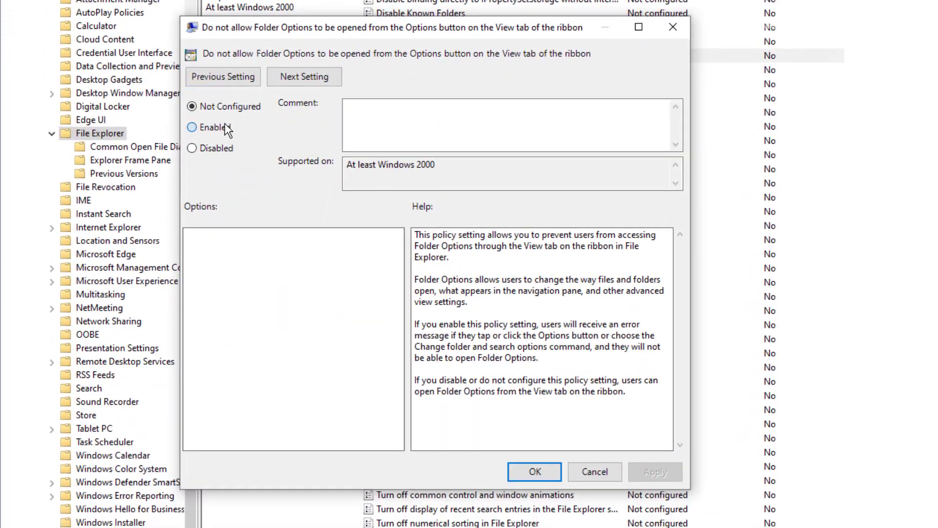
pyautogui.click(222, 128)
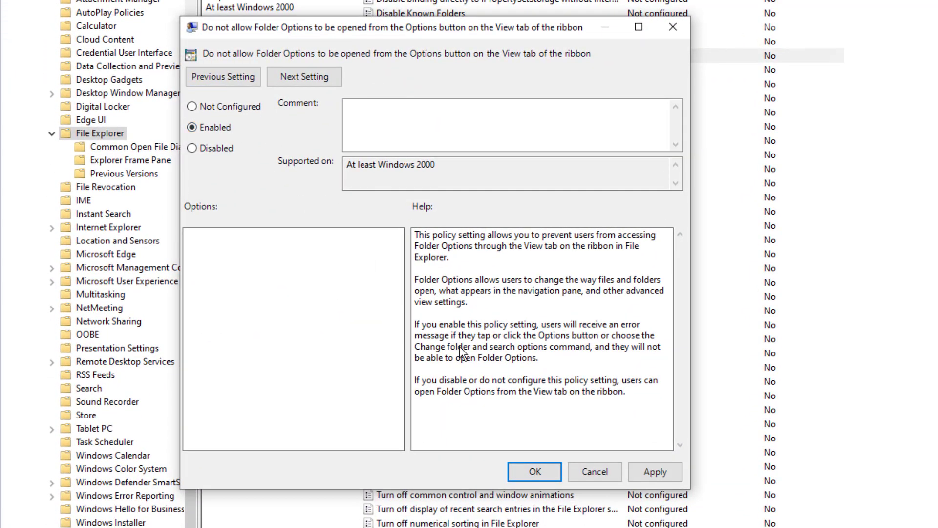
pyautogui.click(666, 475)
pyautogui.click(535, 472)
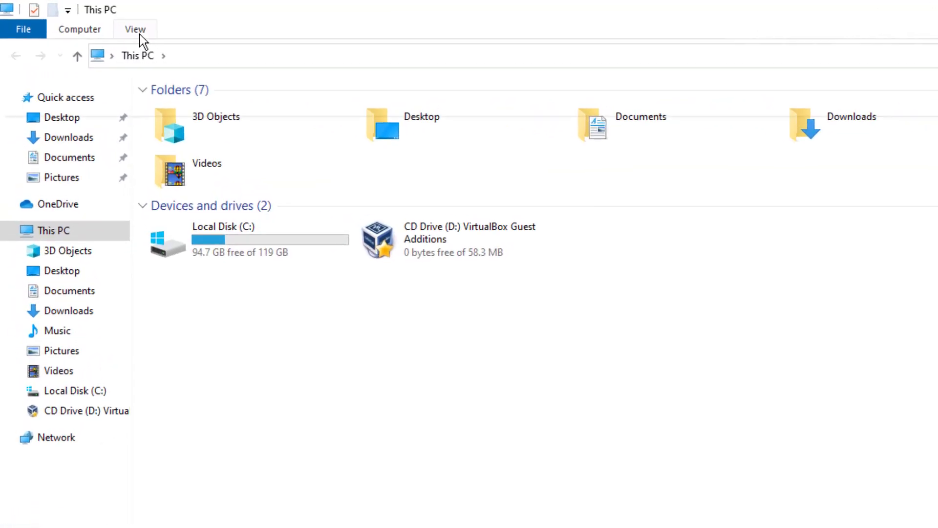
pyautogui.click(79, 18)
pyautogui.click(813, 62)
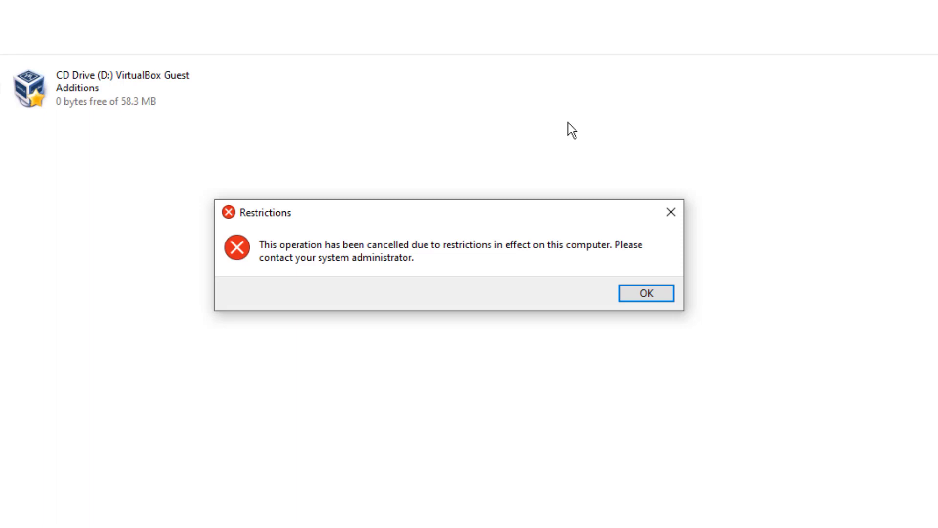
pyautogui.click(671, 212)
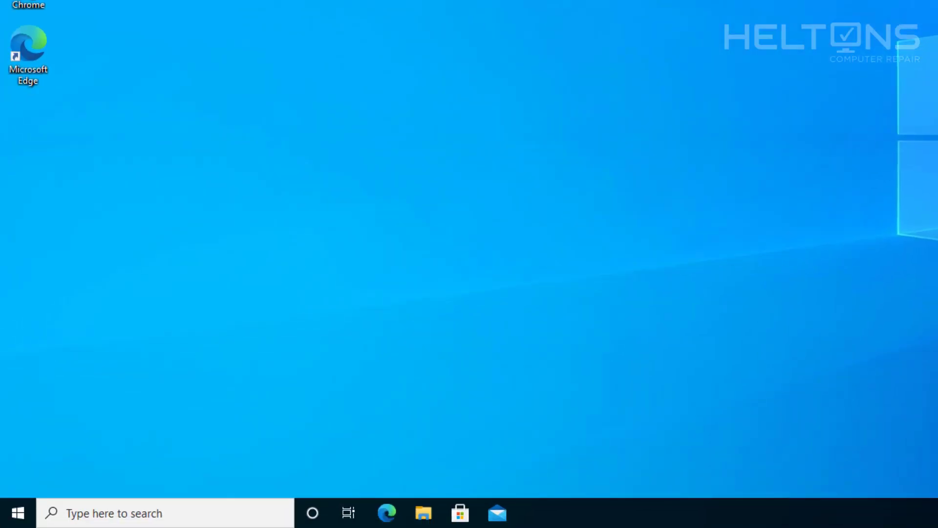
# Launch the Local Group Policy Editor via a 'gped' search and maximize it.
pyautogui.press('super')
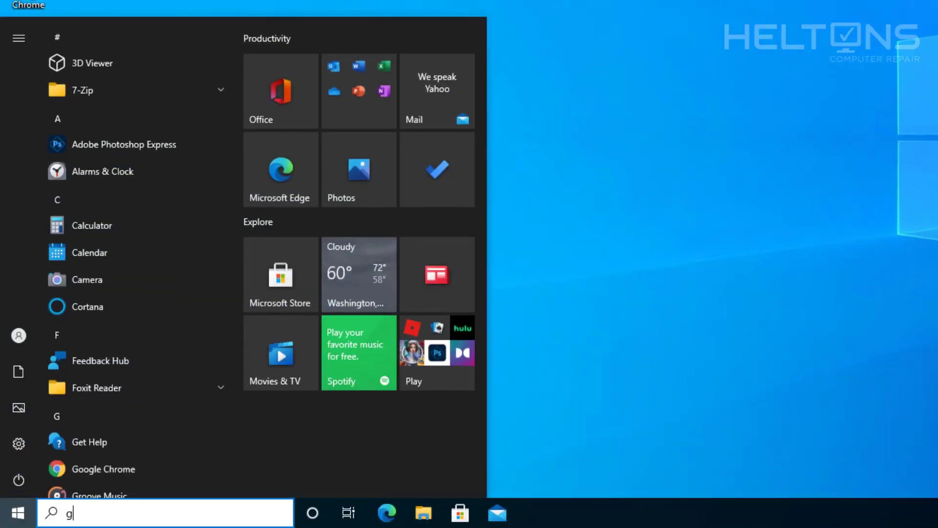
pyautogui.write('gpedi')
pyautogui.press('Return')
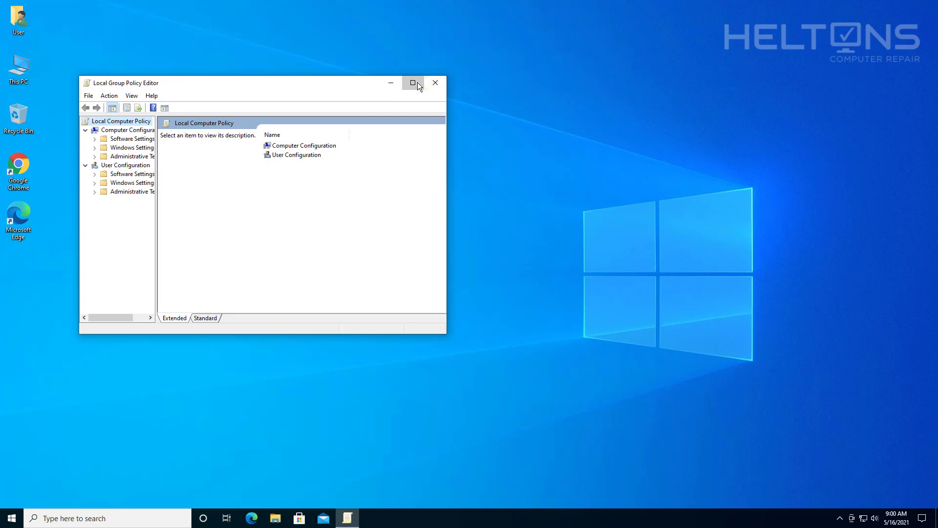
pyautogui.click(413, 83)
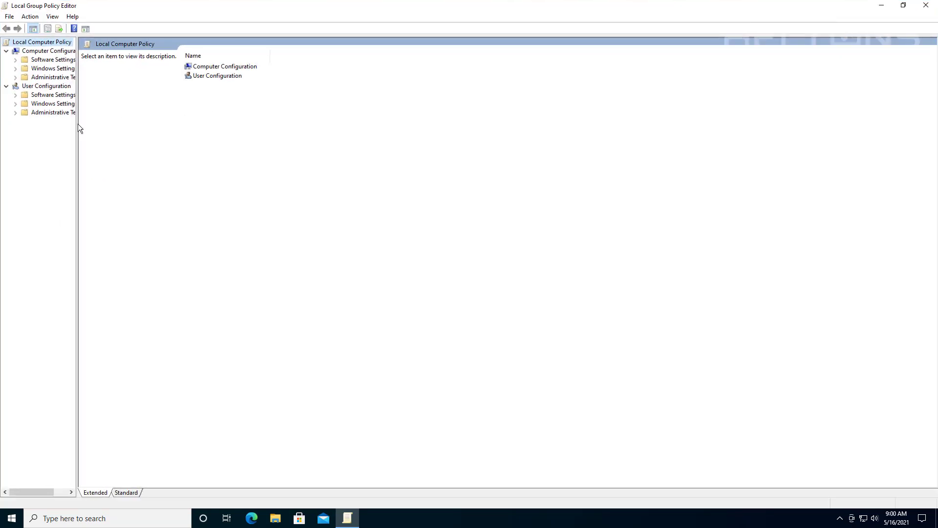
# Widen the tree pane and expand User Configuration > Administrative Templates > Windows Components > File Explorer.
pyautogui.moveTo(78, 124); pyautogui.dragTo(155, 146)
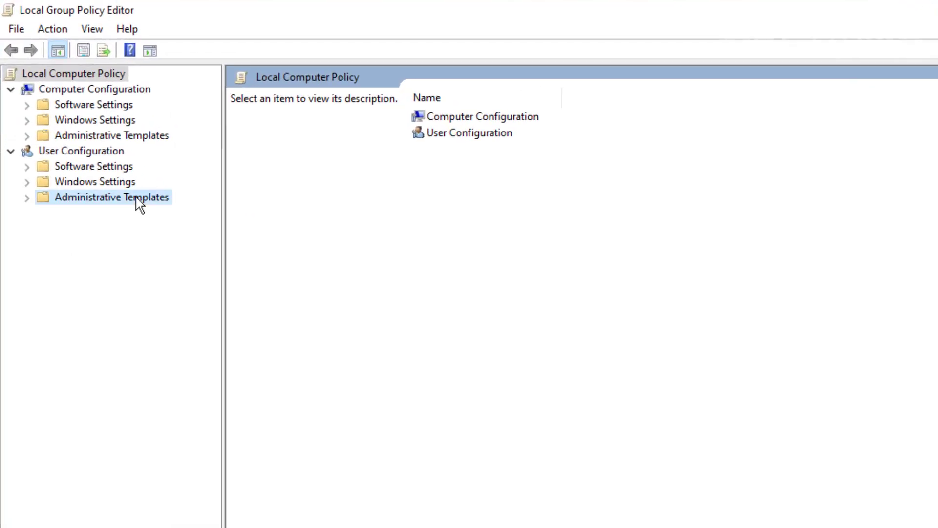
pyautogui.doubleClick(136, 197)
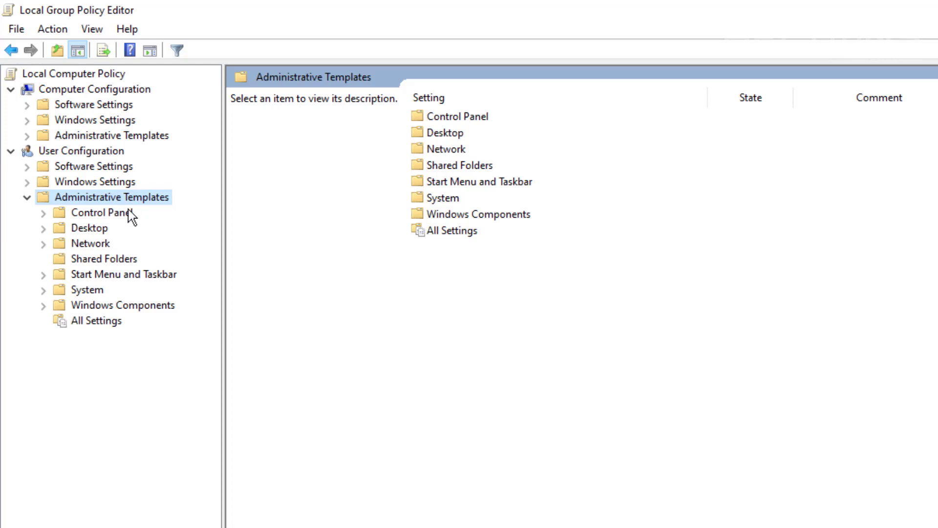
pyautogui.doubleClick(109, 306)
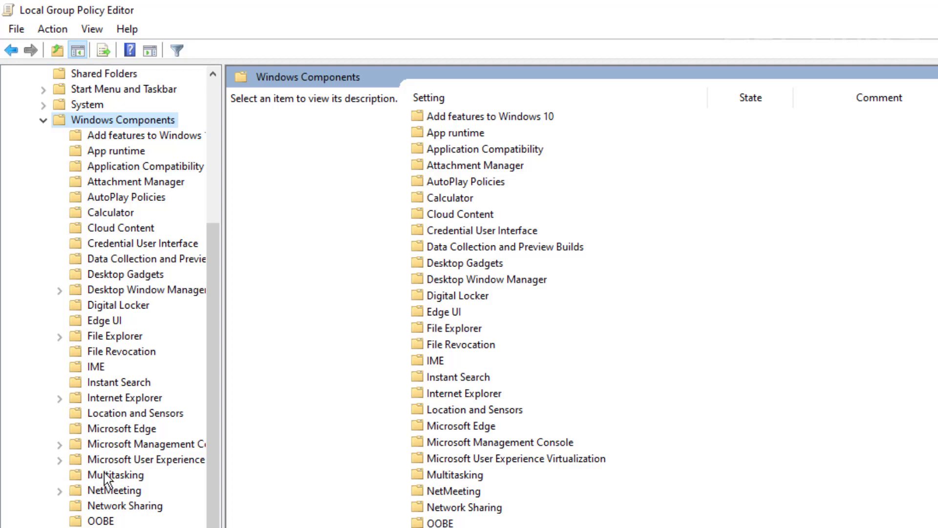
pyautogui.doubleClick(109, 339)
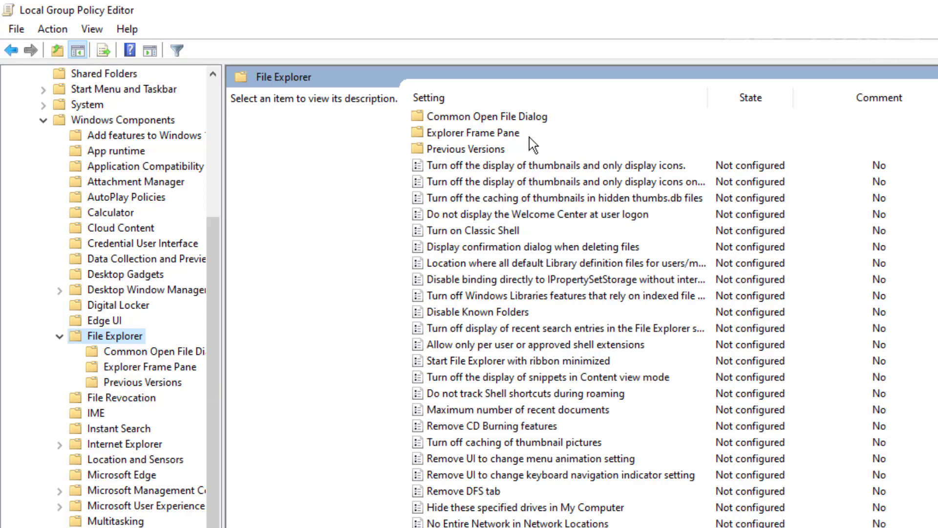
# Sort by Setting and switch 'Do not allow Folder Options to be opened' to Not Configured.
pyautogui.click(534, 100)
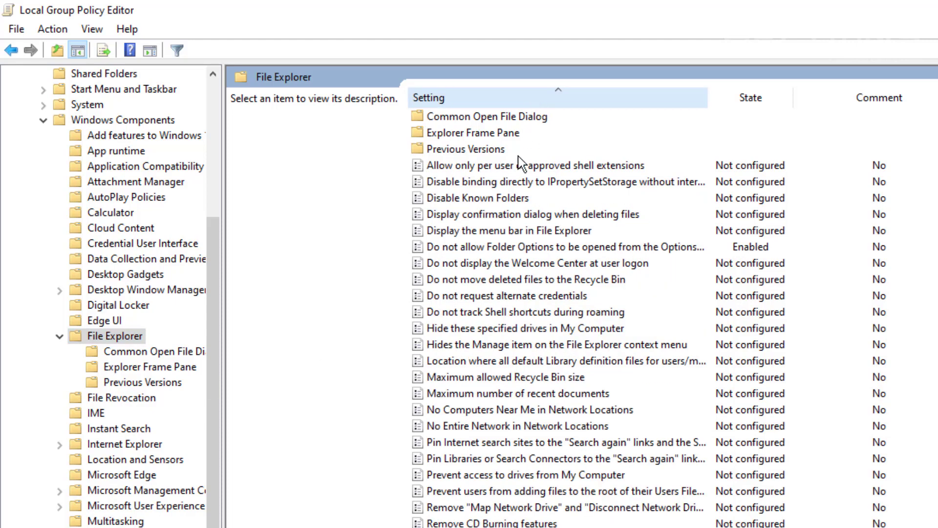
pyautogui.click(518, 246)
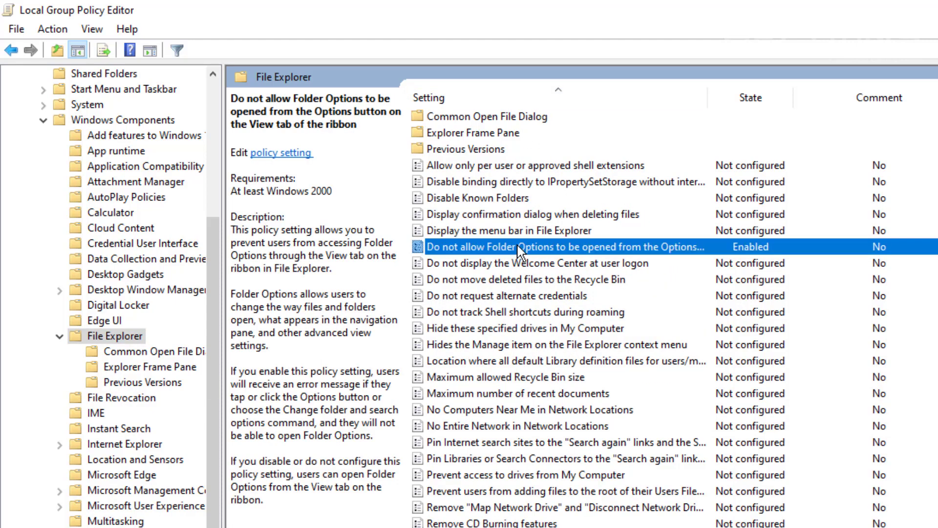
pyautogui.doubleClick(524, 242)
pyautogui.click(131, 213)
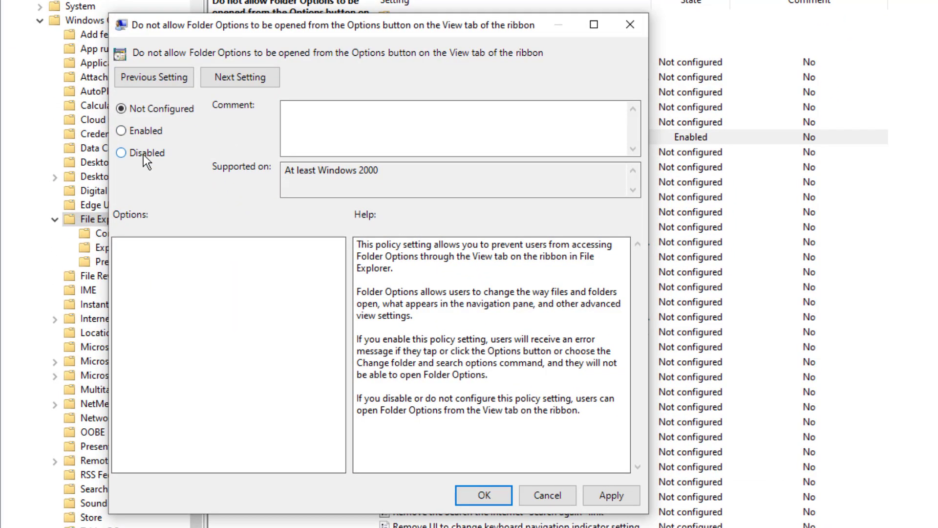
pyautogui.click(604, 496)
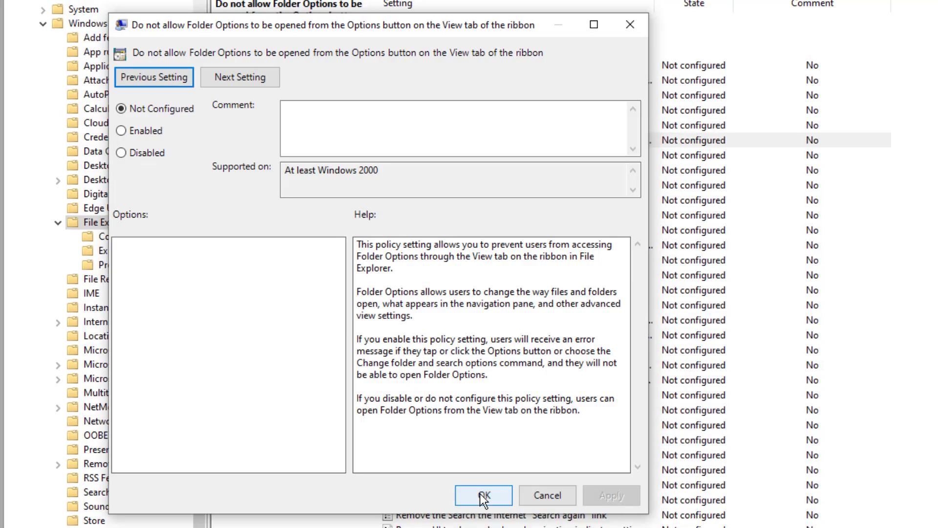
pyautogui.click(483, 497)
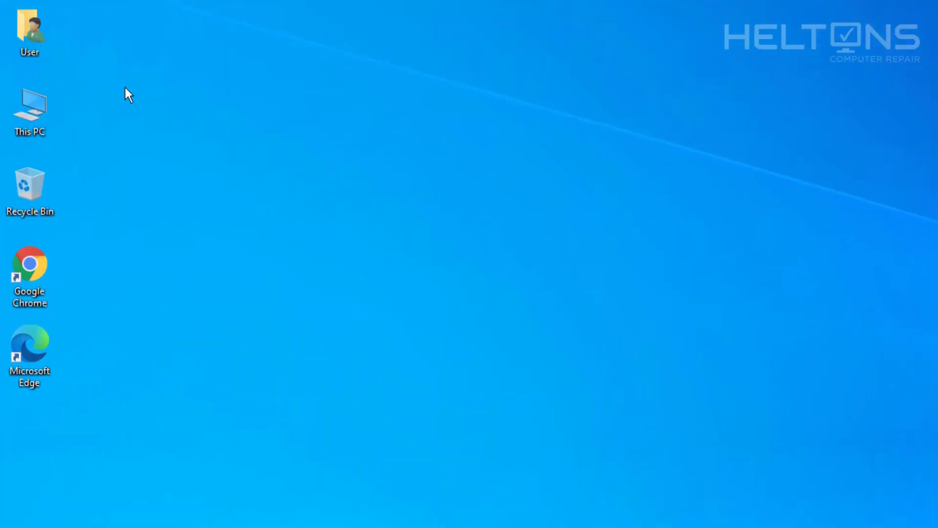
# In This PC, open Folder Options from the View tab to verify it works, then close it.
pyautogui.doubleClick(54, 103)
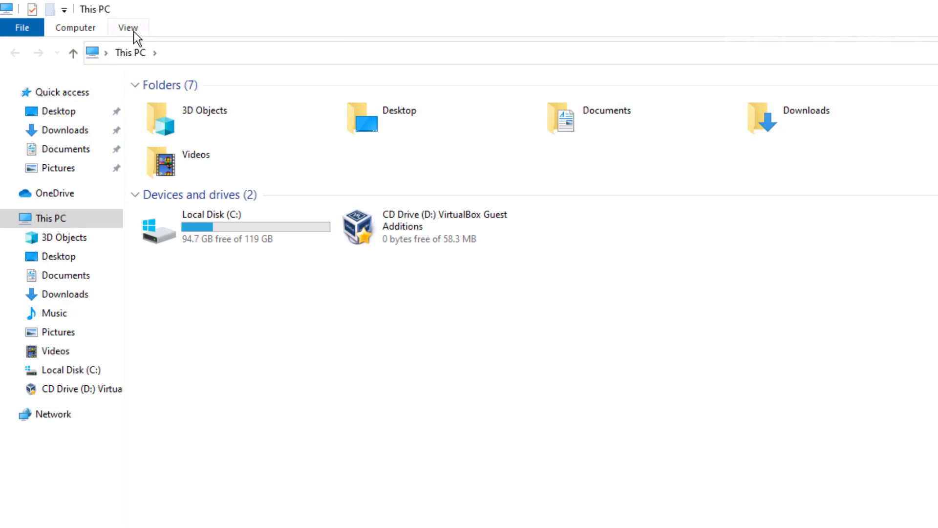
pyautogui.click(130, 29)
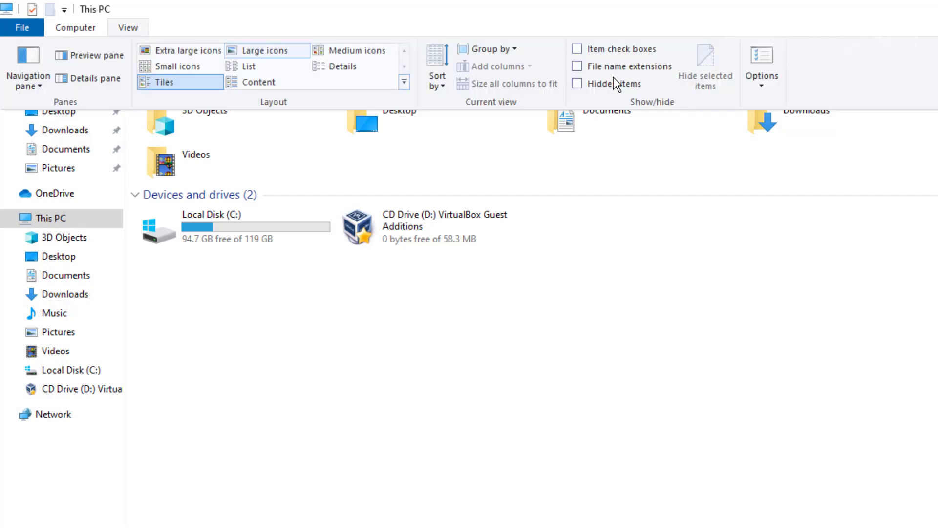
pyautogui.click(758, 61)
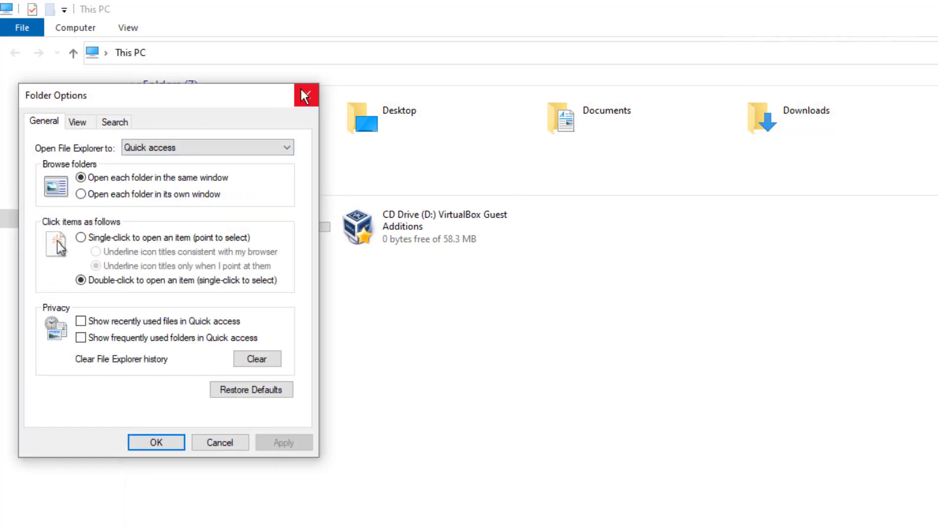
pyautogui.click(303, 94)
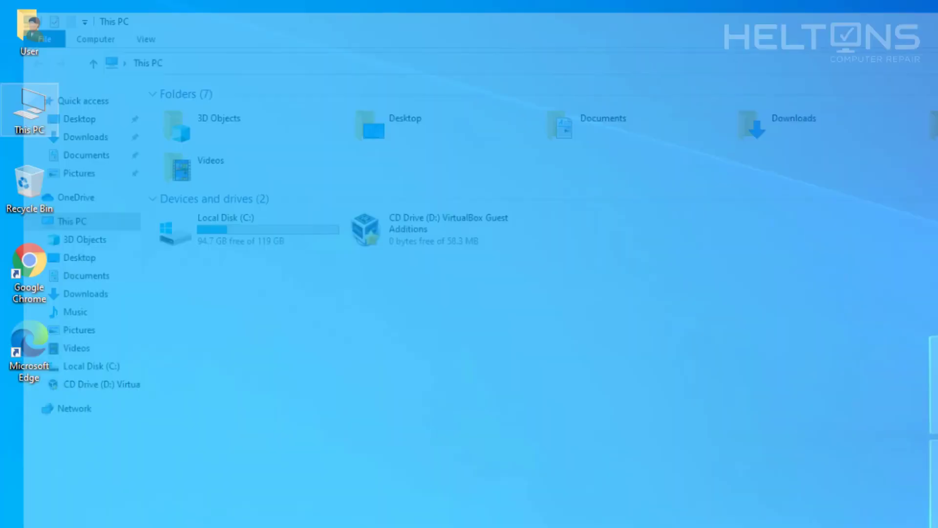